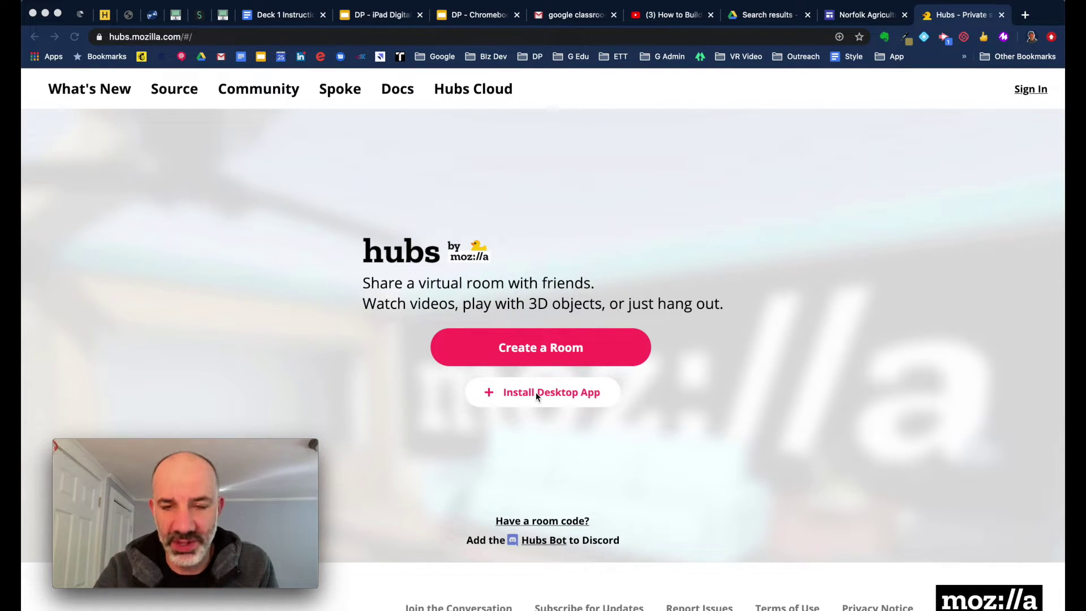
Step: Tile every open window with Mission Control to reveal the second, signed-in Hubs window
key(ctrl+Up)
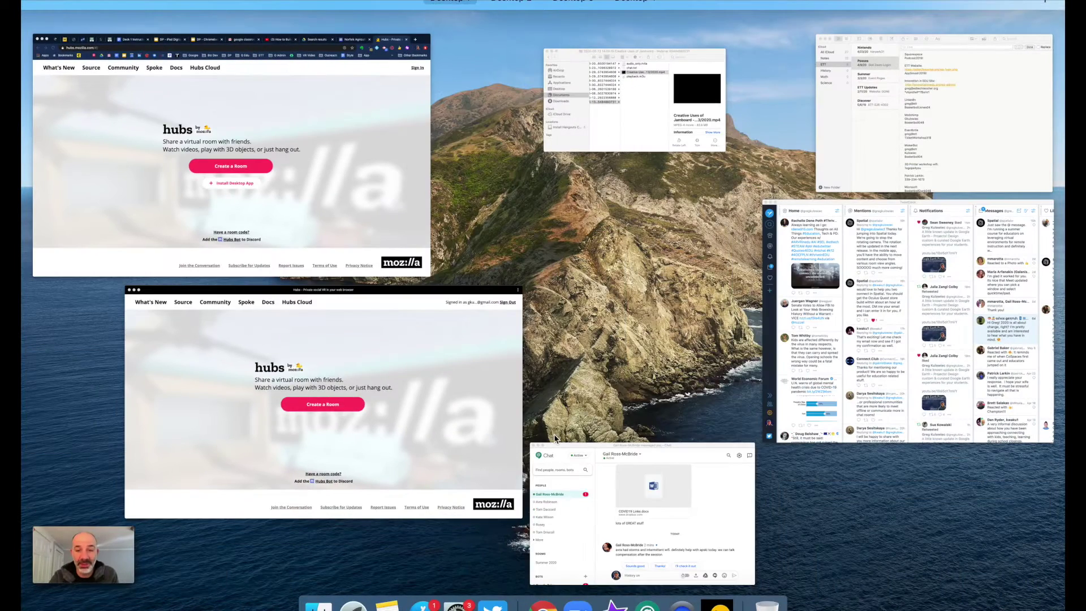
Step: Switch to the signed-in Hubs window and create the new room Snappy Scented Gala
click(367, 408)
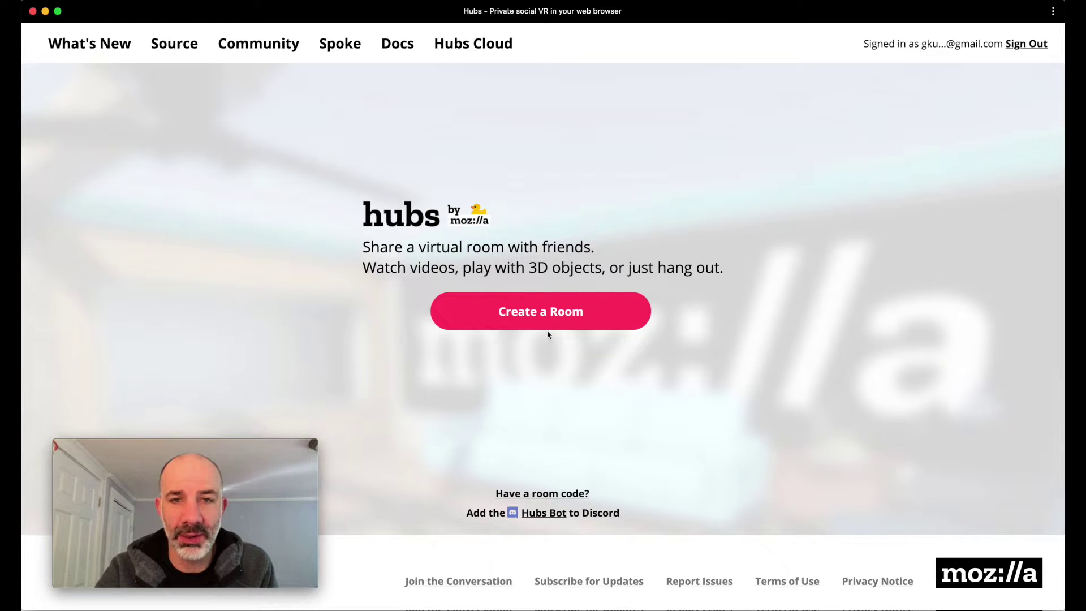
click(536, 310)
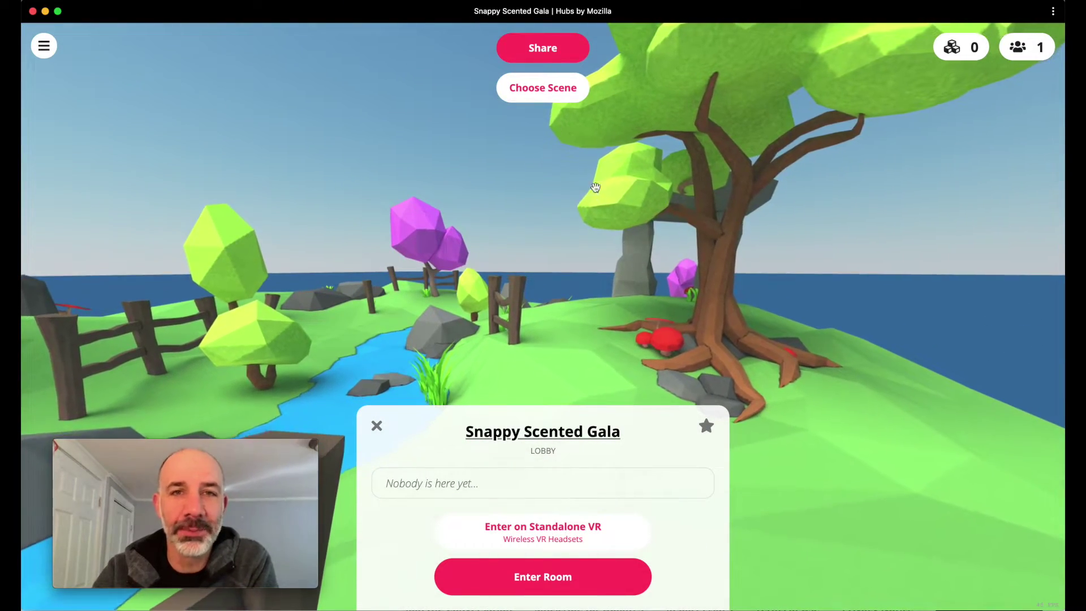
click(537, 92)
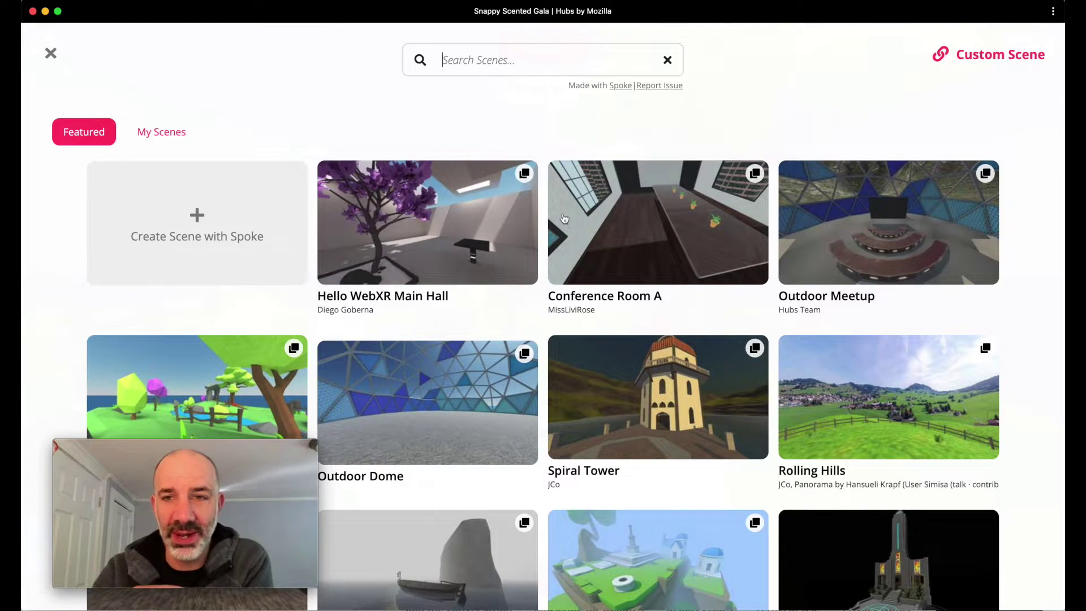
Step: Browse the featured scene pages and pick Hubs Commons as the room's scene
scroll(572, 226, down, 7)
scroll(573, 236, down, 5)
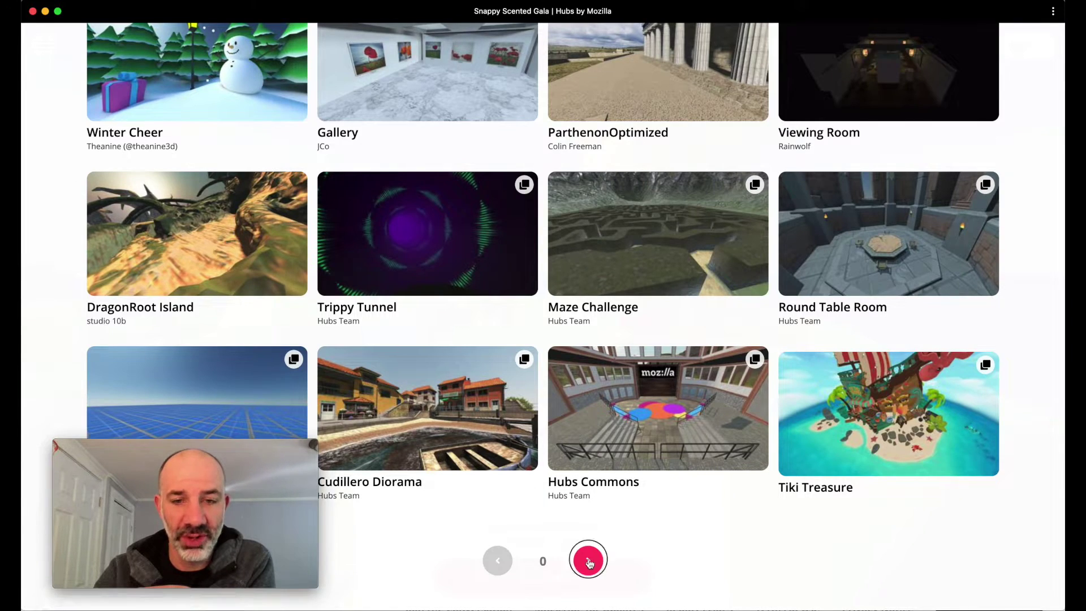
click(588, 560)
scroll(578, 401, down, 3)
scroll(578, 401, down, 3)
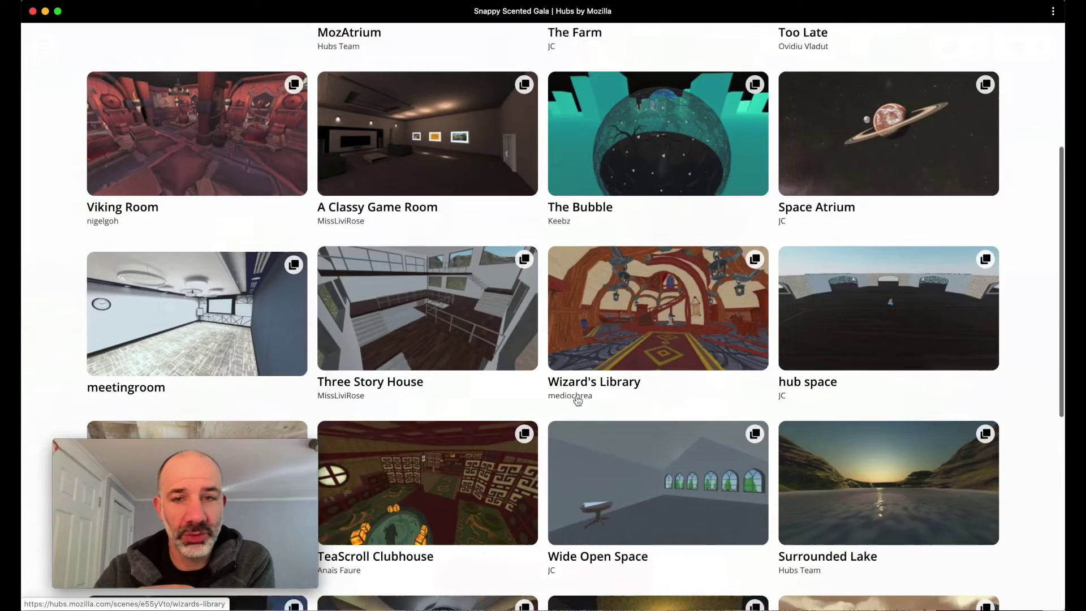
scroll(578, 401, up, 3)
scroll(578, 401, down, 5)
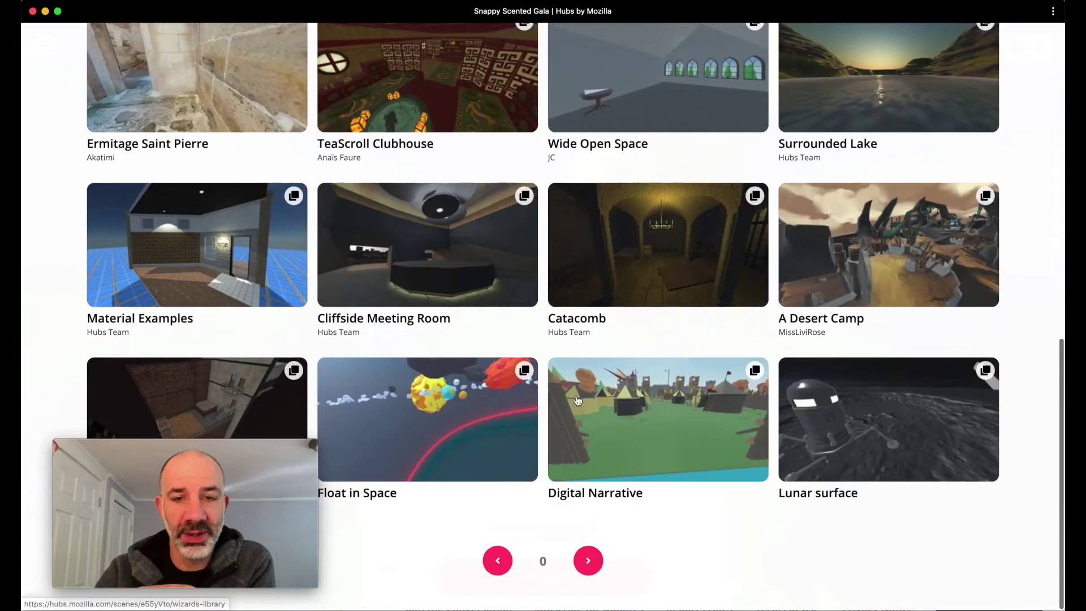
click(519, 560)
scroll(589, 339, down, 12)
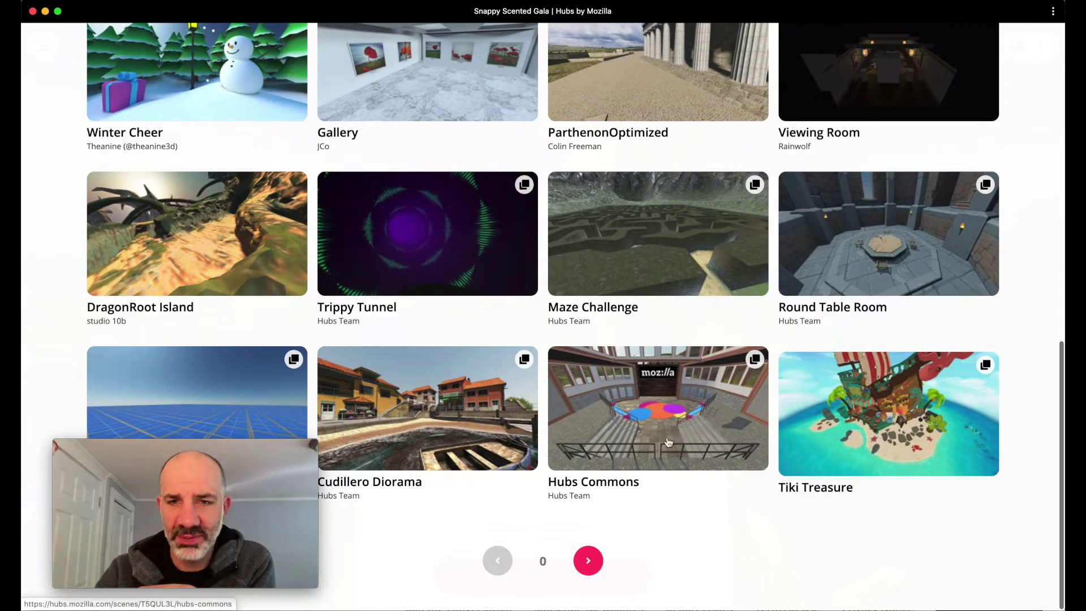
click(654, 409)
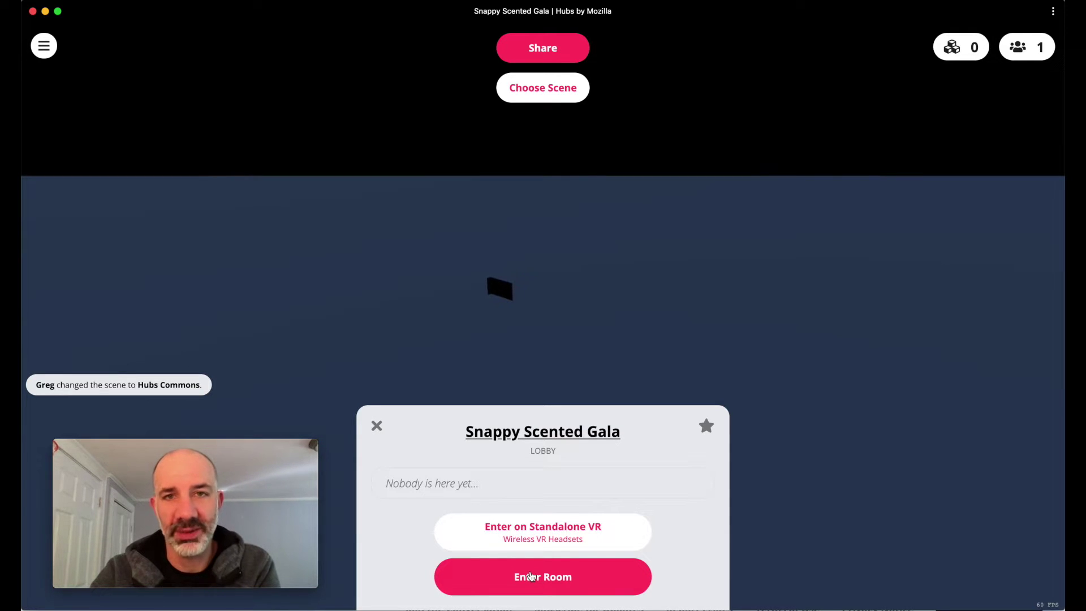
Step: Enter Snappy Scented Gala on screen after completing audio setup
click(544, 576)
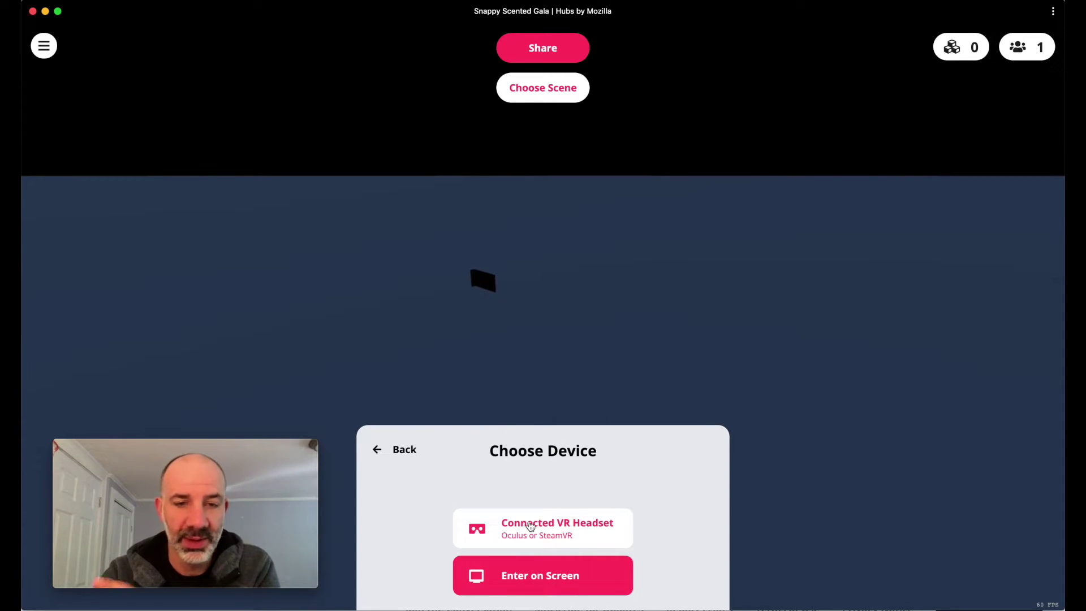
click(530, 576)
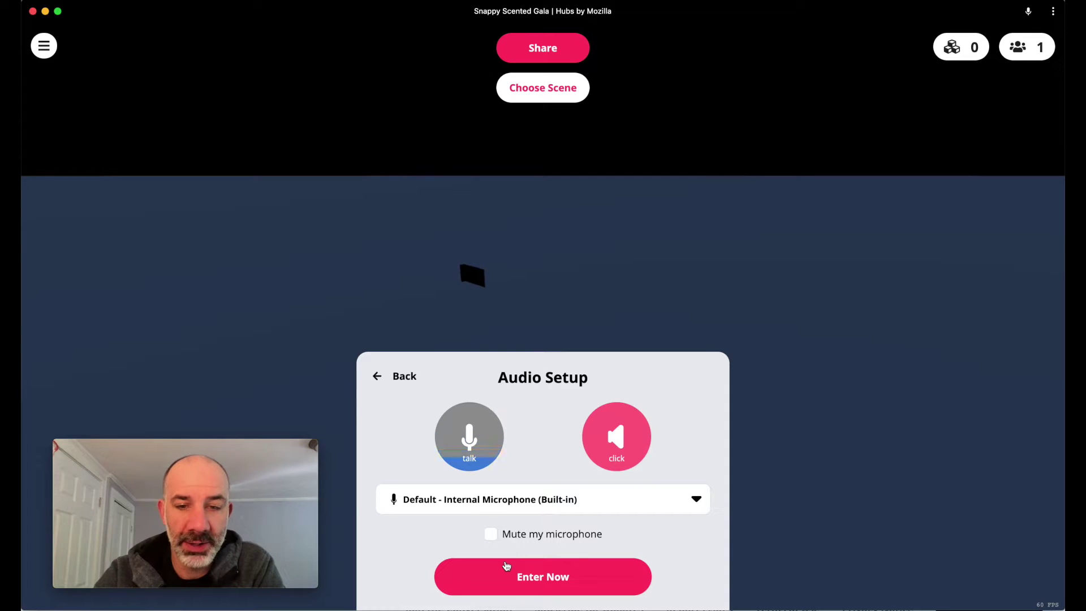
click(544, 585)
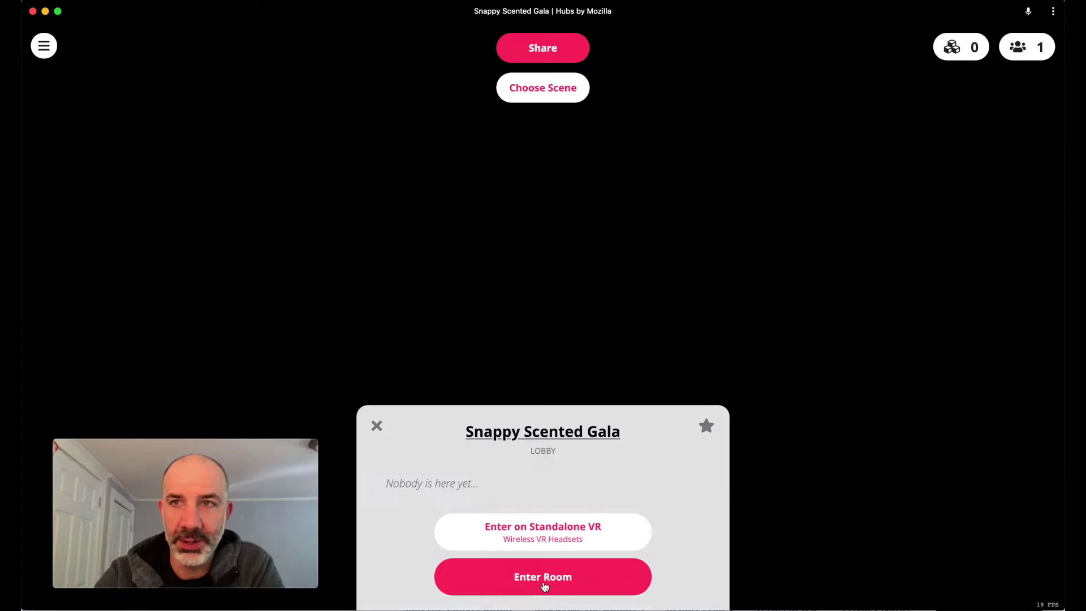
click(544, 580)
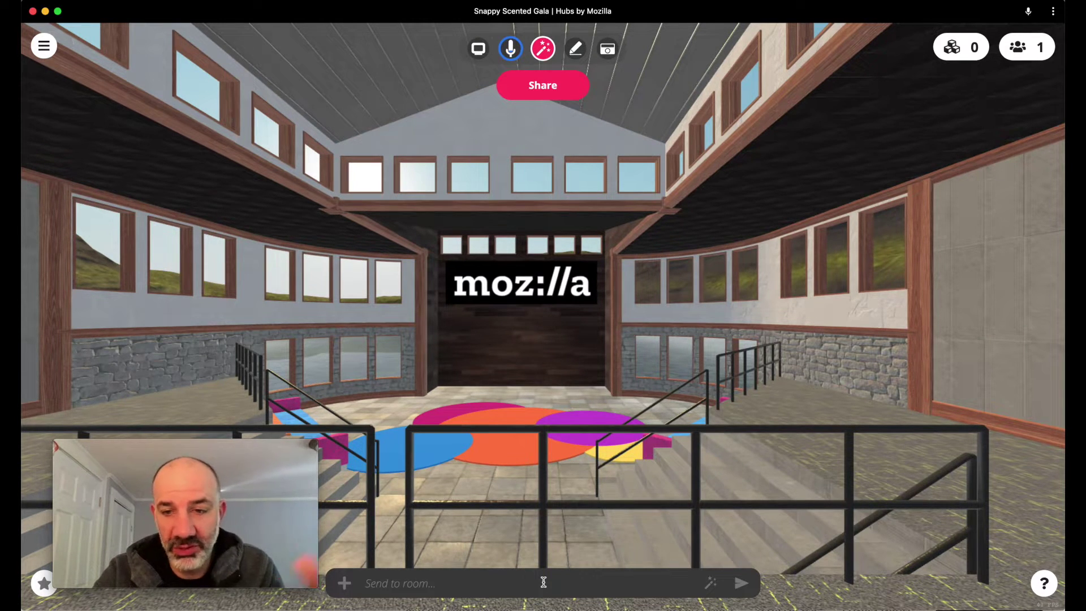
Step: Walk across the hall's colourful rugs and face the twin staircases and two sofas
key(Right)
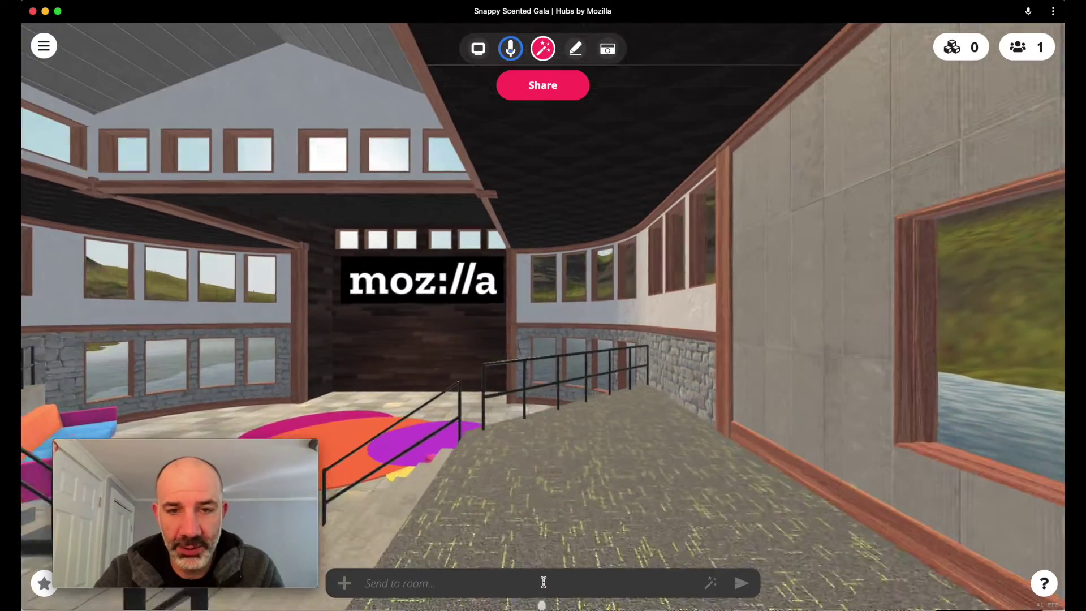
key(Up)
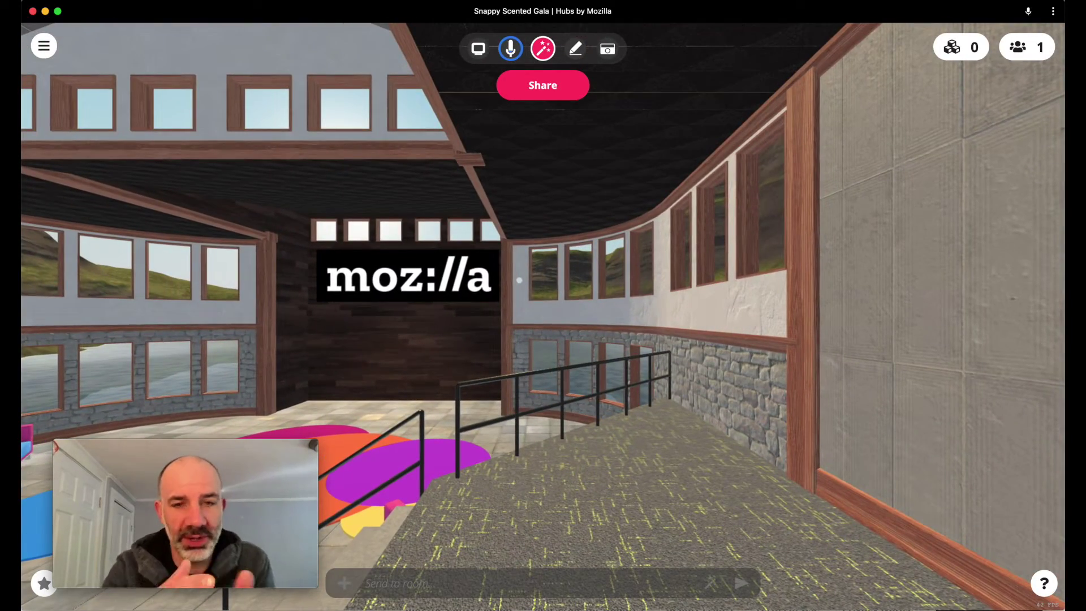
mouse_move(401, 271)
mouse_down()
mouse_move(529, 296)
mouse_move(322, 321)
mouse_up()
key(Left)
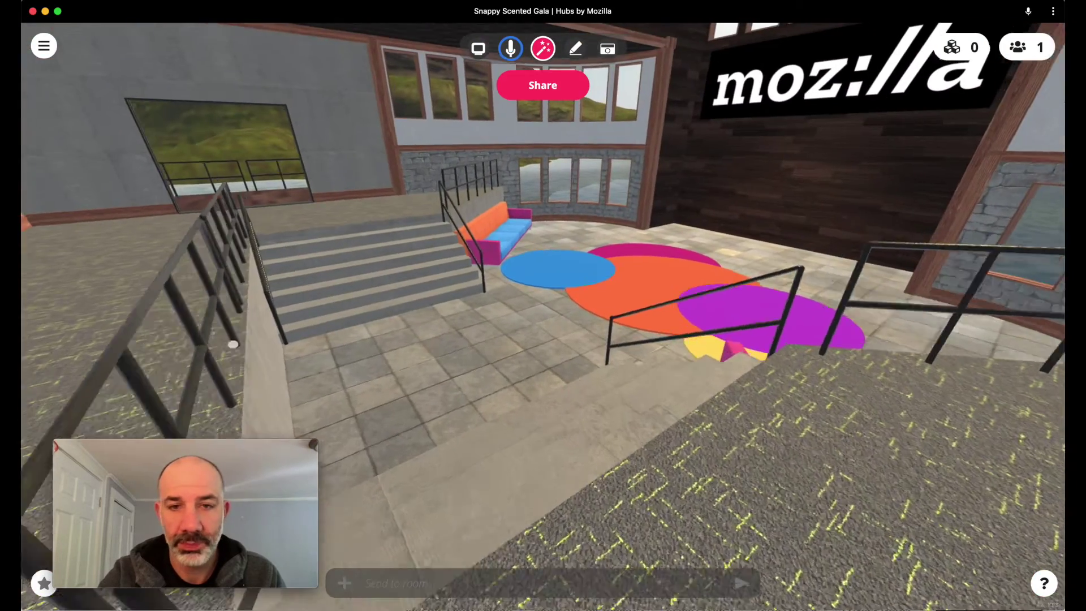
key(Up)
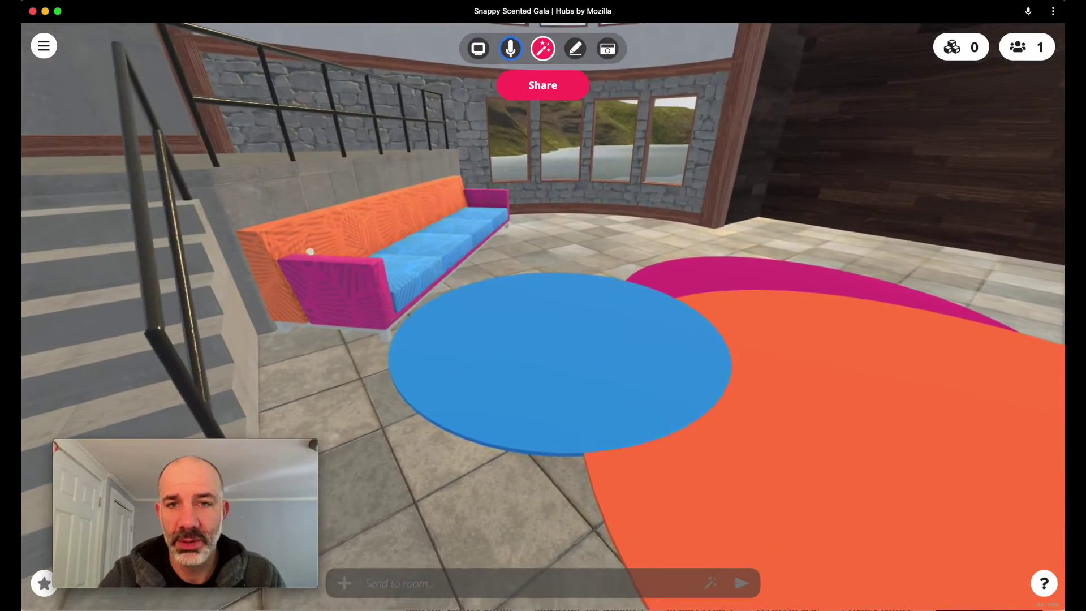
drag(310, 252, 497, 203)
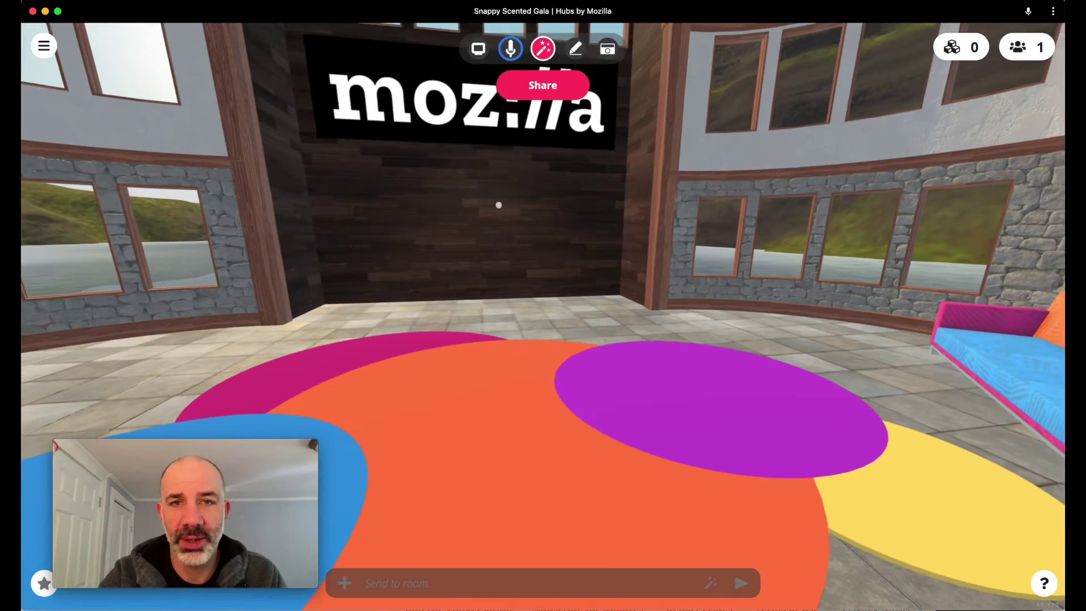
key(Up)
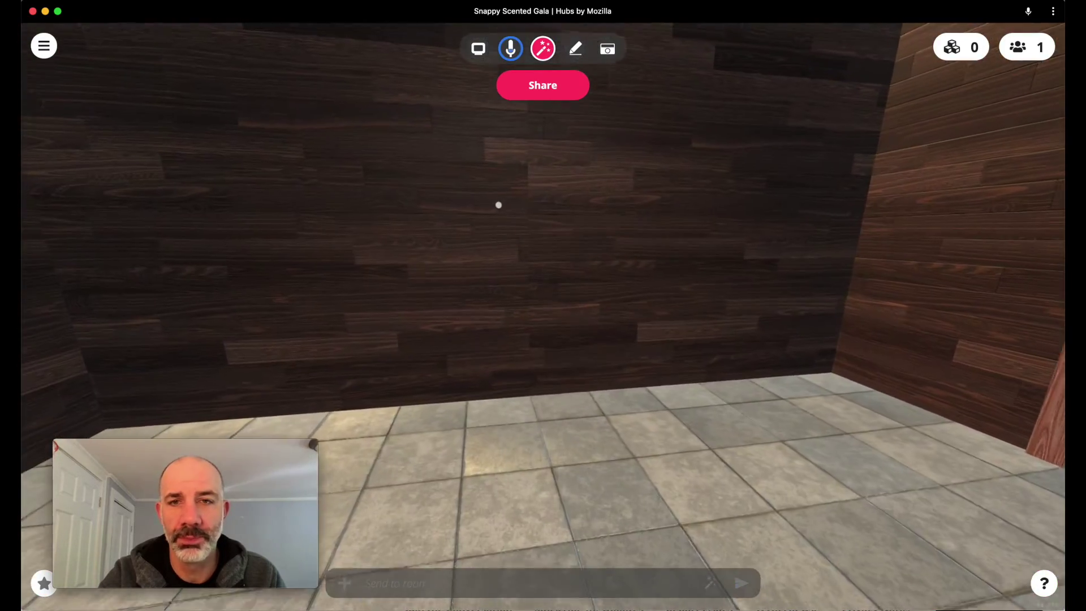
drag(498, 205, 958, 220)
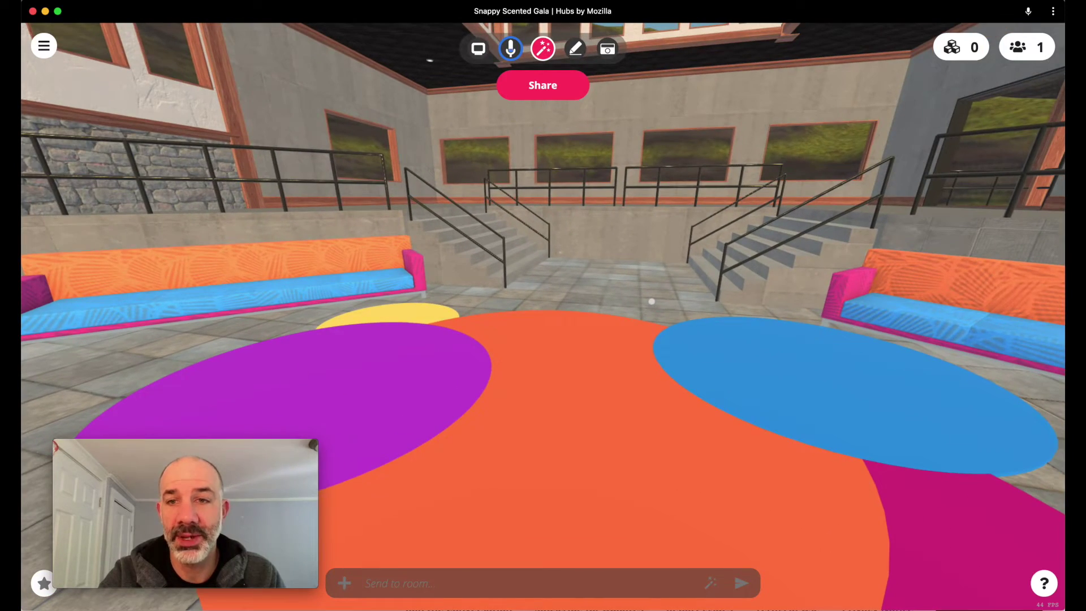
drag(652, 302, 675, 301)
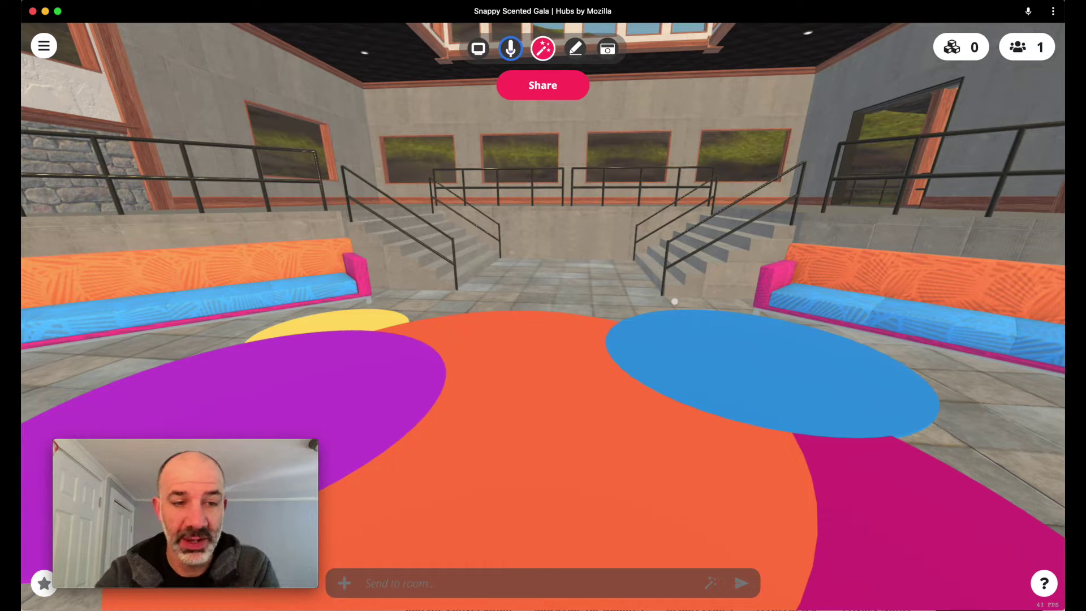
Step: Send the chat message 'hello room' to everyone in the room
click(386, 585)
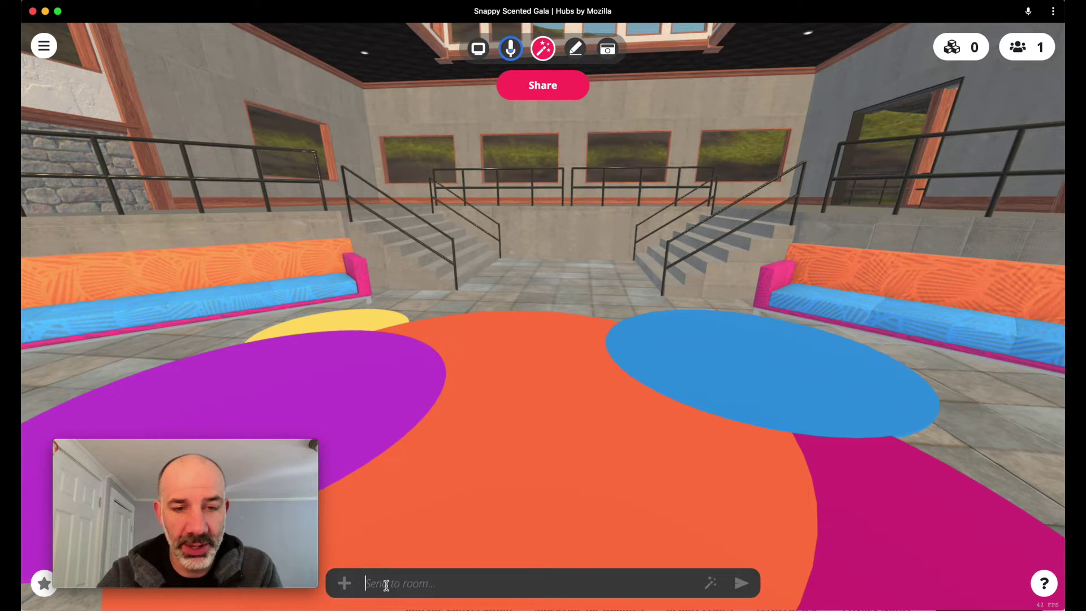
text(hello room)
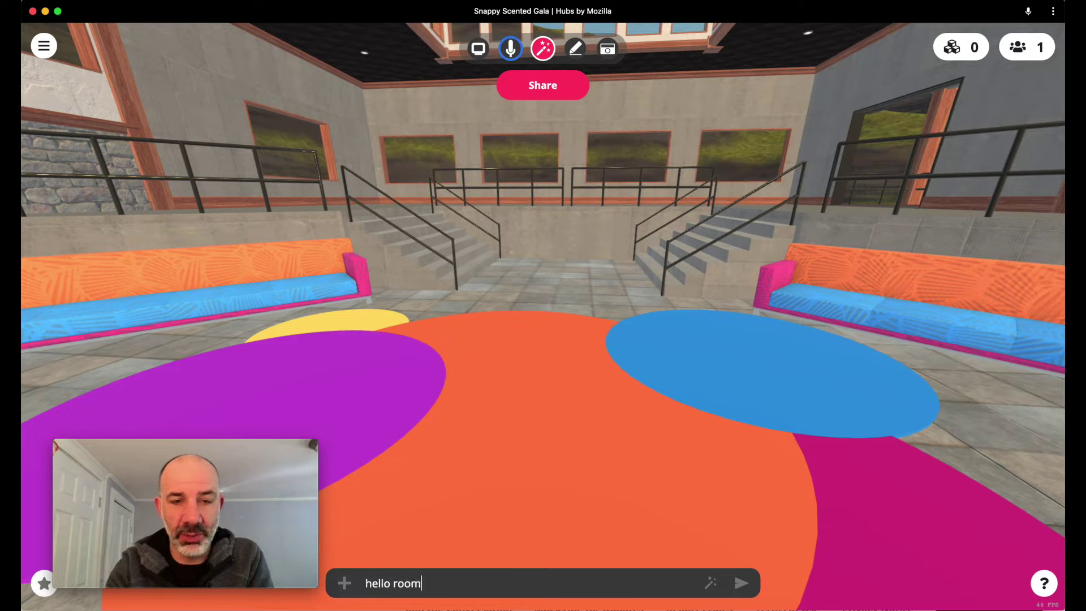
key(Return)
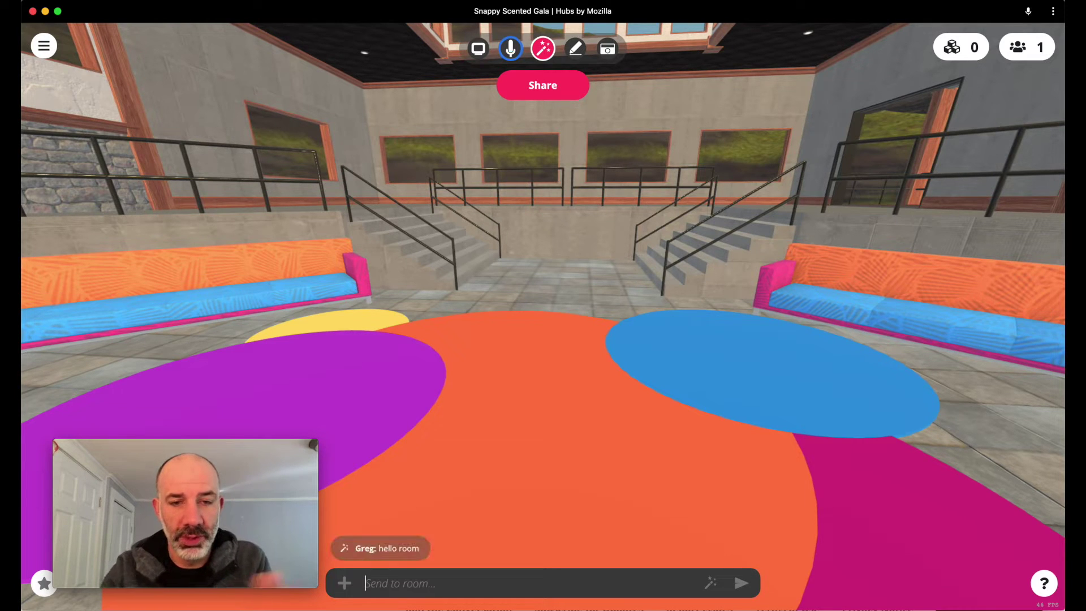
Step: Upload letter_birmingham_jail.pdf into the room after searching the file picker for 'birmin'
click(344, 584)
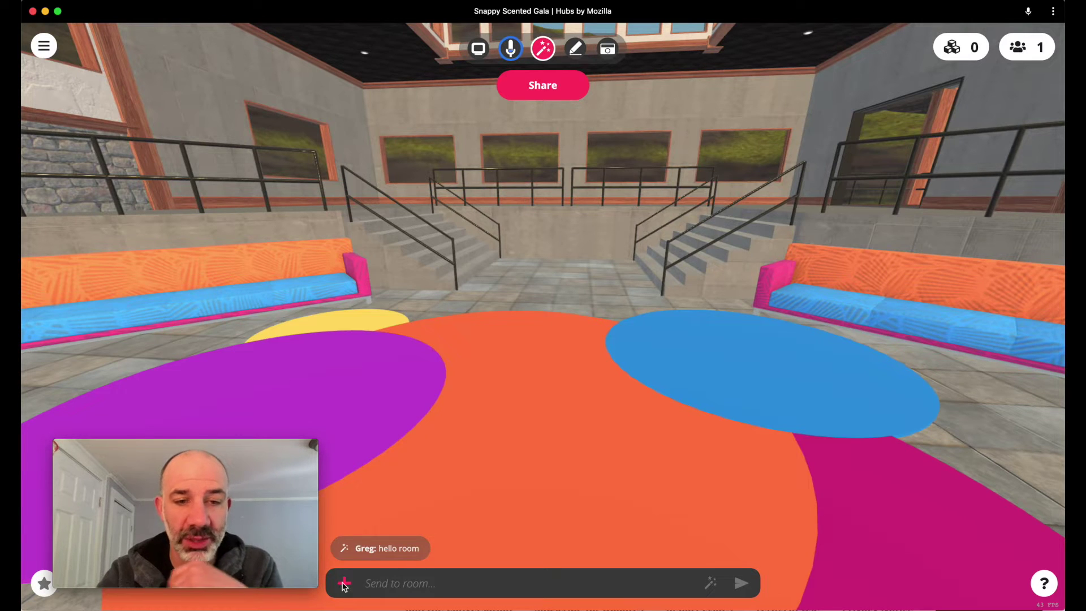
click(682, 35)
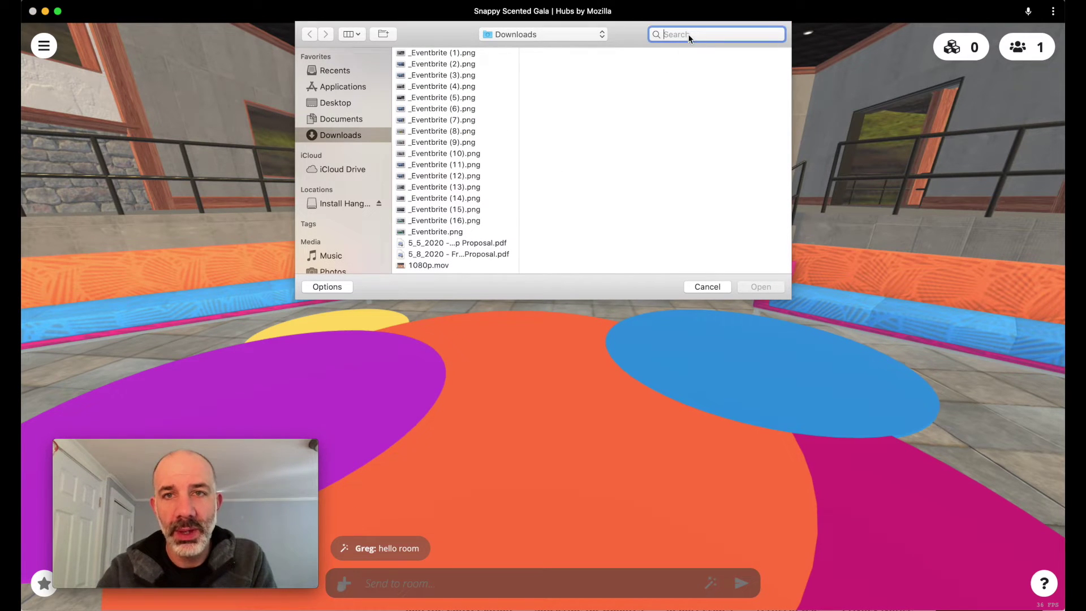
text(birmiongh)
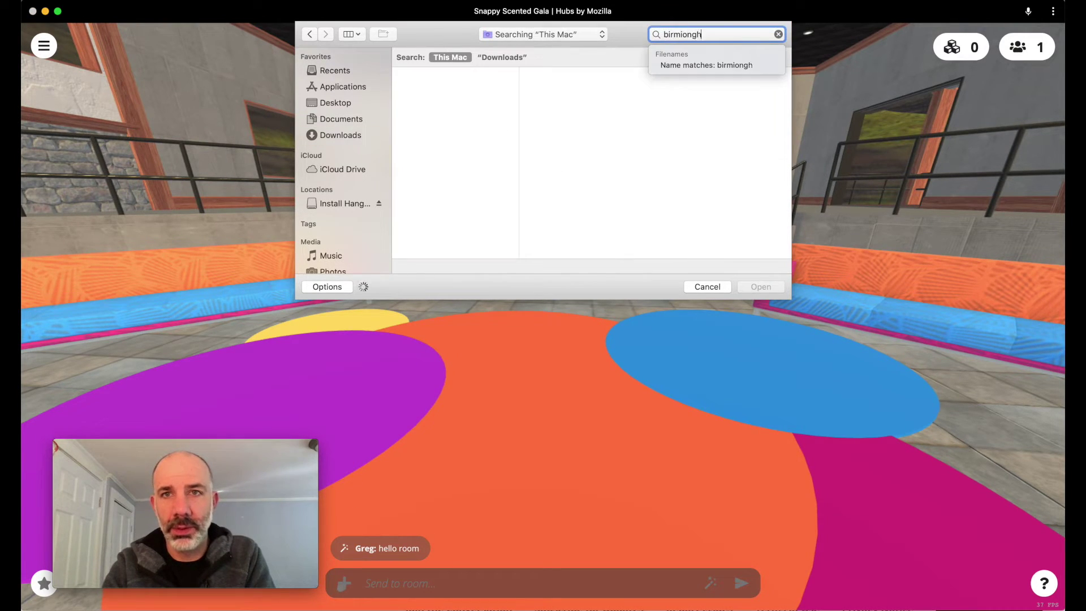
key(BackSpace)
key(BackSpace)
key(BackSpace)
key(BackSpace)
text(n)
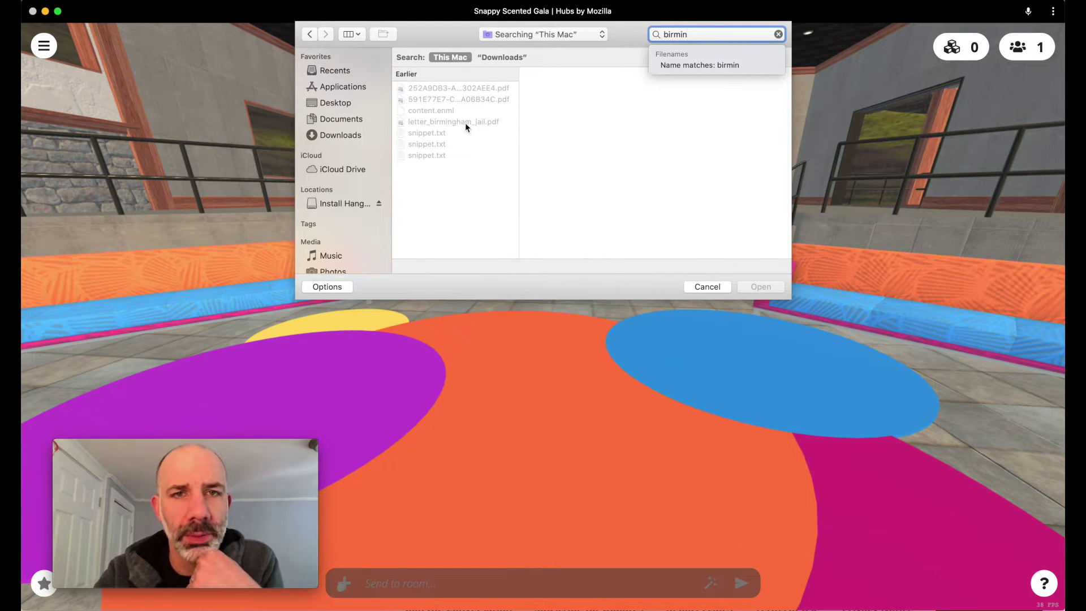
click(464, 122)
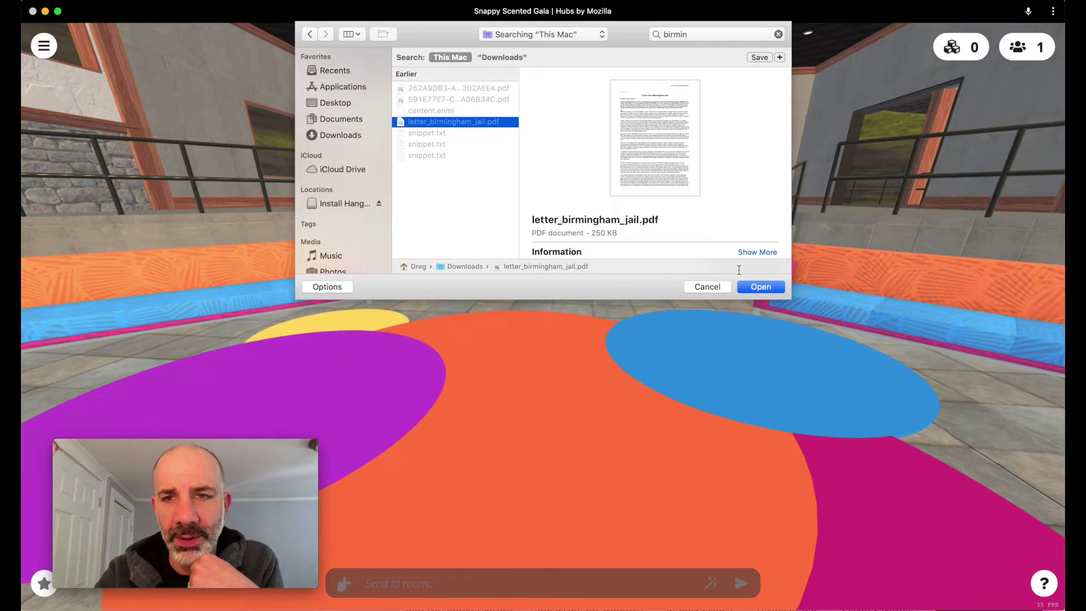
click(752, 287)
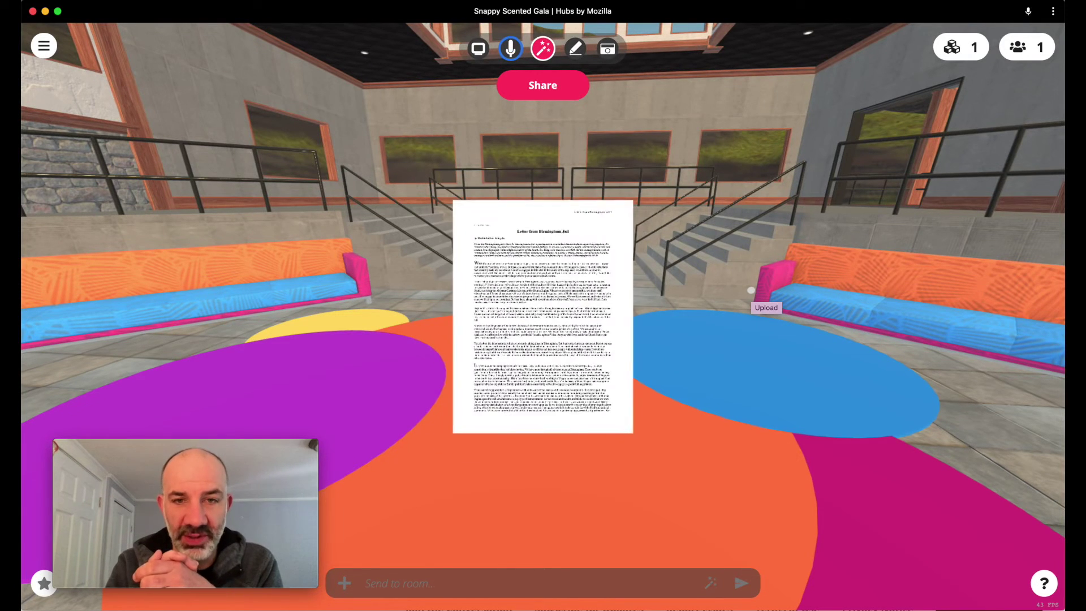
Step: Carry the Birmingham Jail PDF across the hall and lower it toward the wall windows
mouse_move(557, 321)
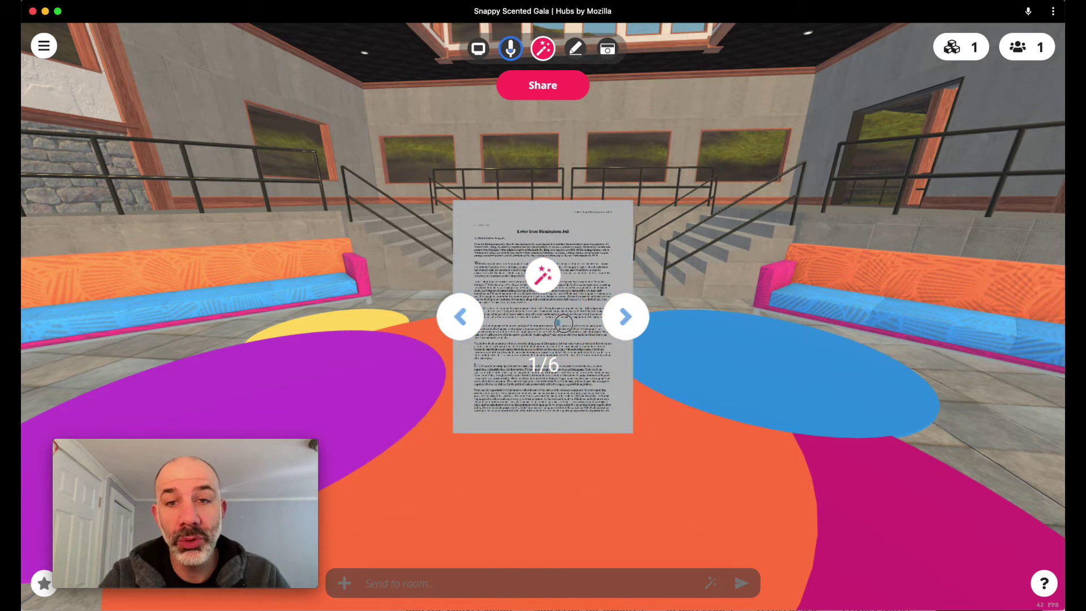
drag(557, 322, 905, 379)
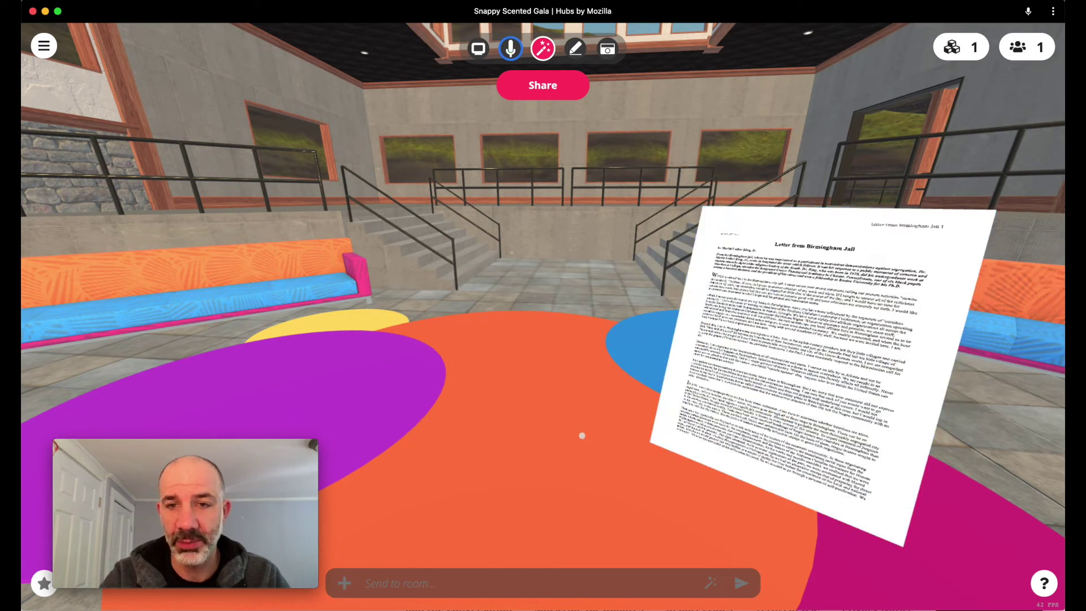
drag(561, 441, 484, 416)
mouse_move(418, 413)
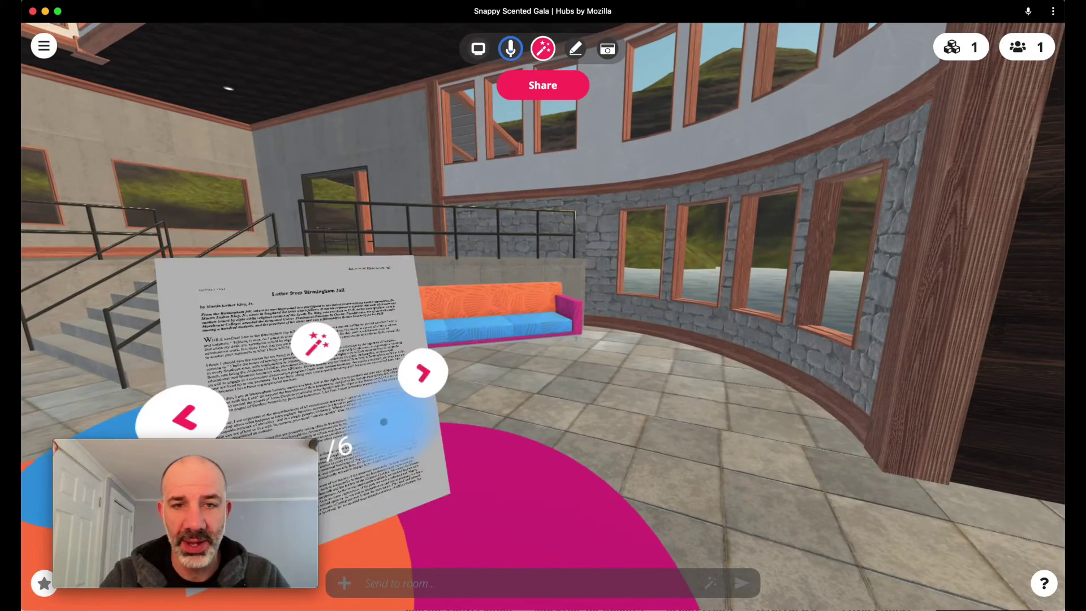
drag(418, 412, 830, 285)
key(w)
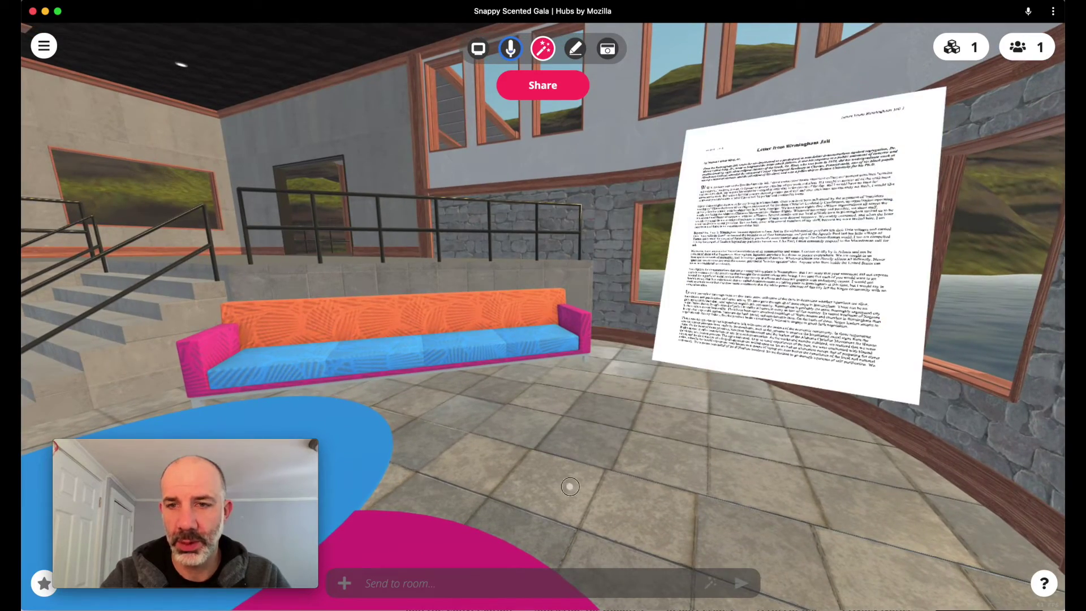
key(s)
drag(570, 487, 457, 422)
drag(474, 290, 456, 304)
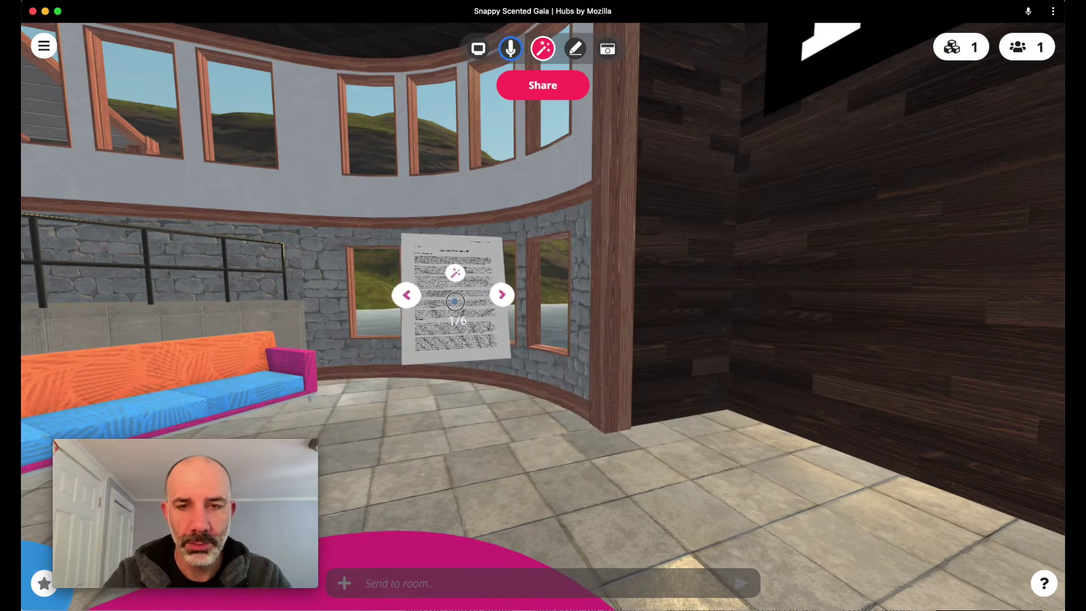
Step: Set the PDF on the stone wall between the windows, raise it slightly, and move in close
key(w)
key(w)
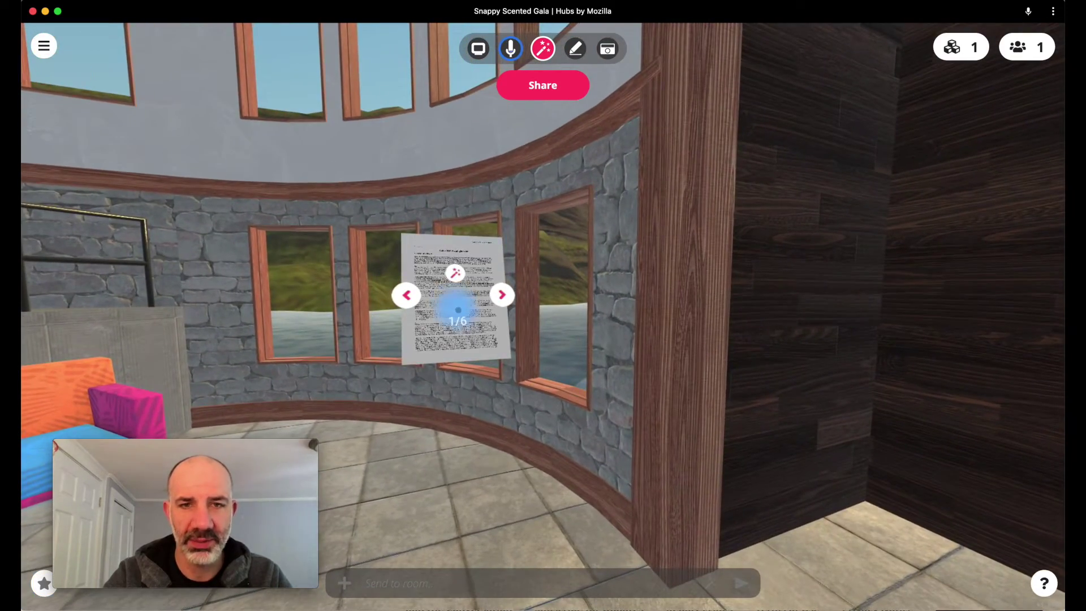
drag(458, 310, 374, 419)
key(s)
key(w)
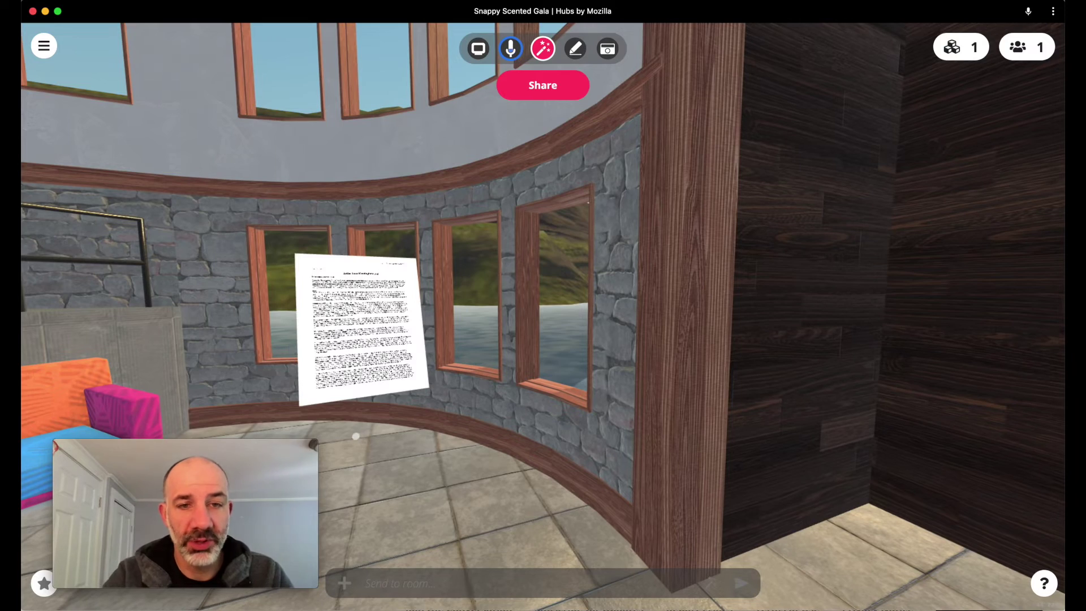
key(s)
key(q)
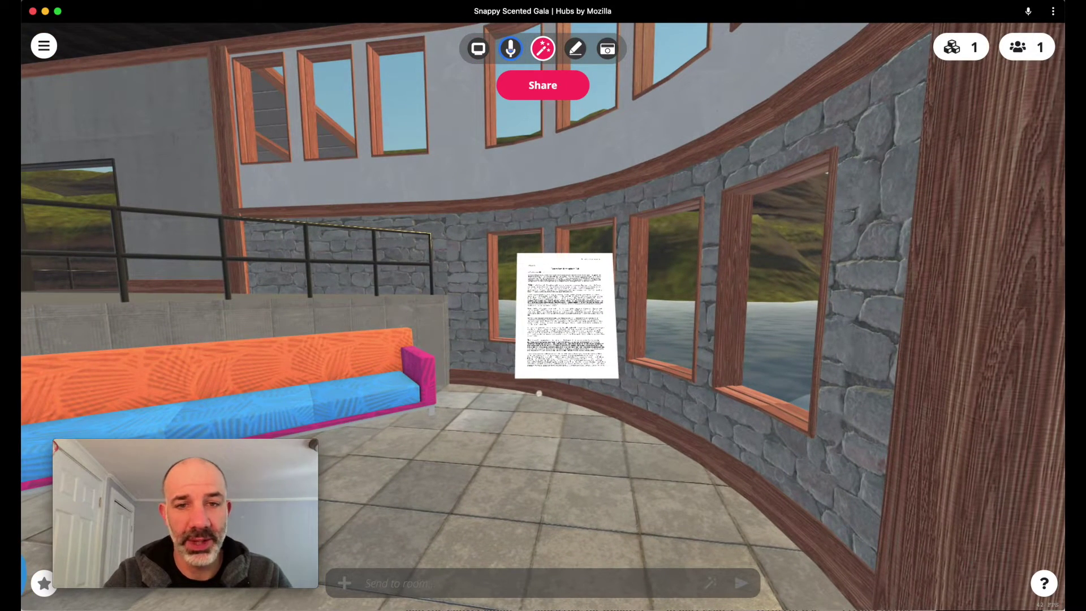
mouse_move(589, 294)
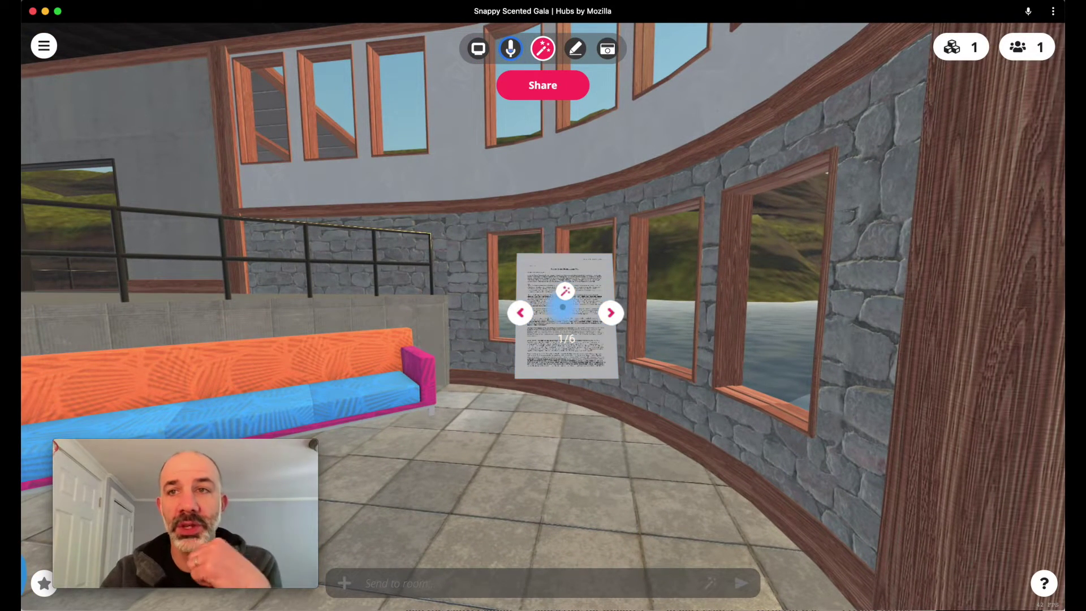
drag(561, 332, 552, 298)
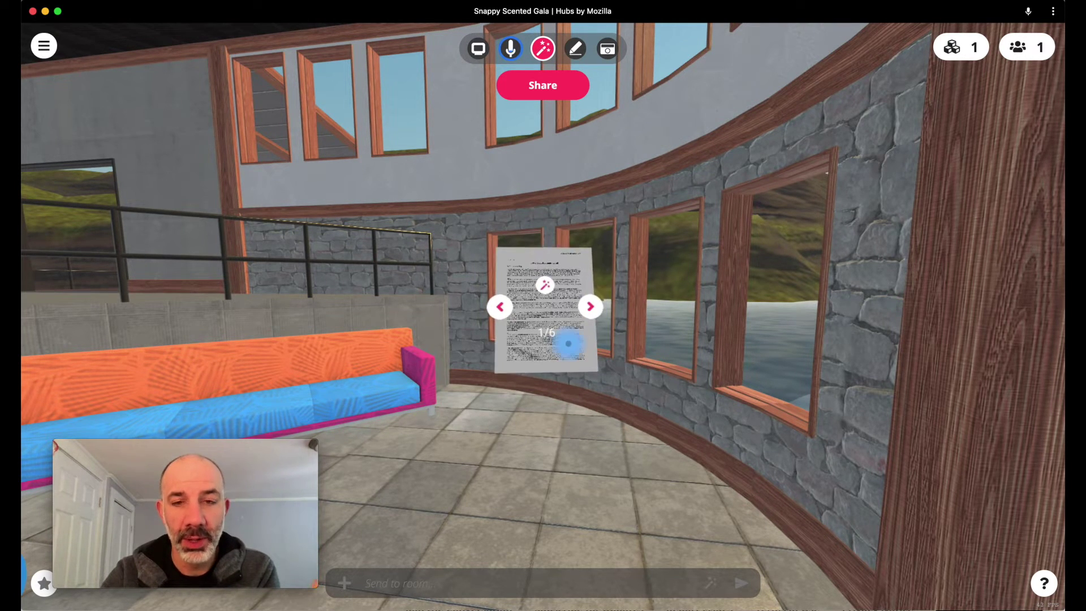
key(w)
key(w)
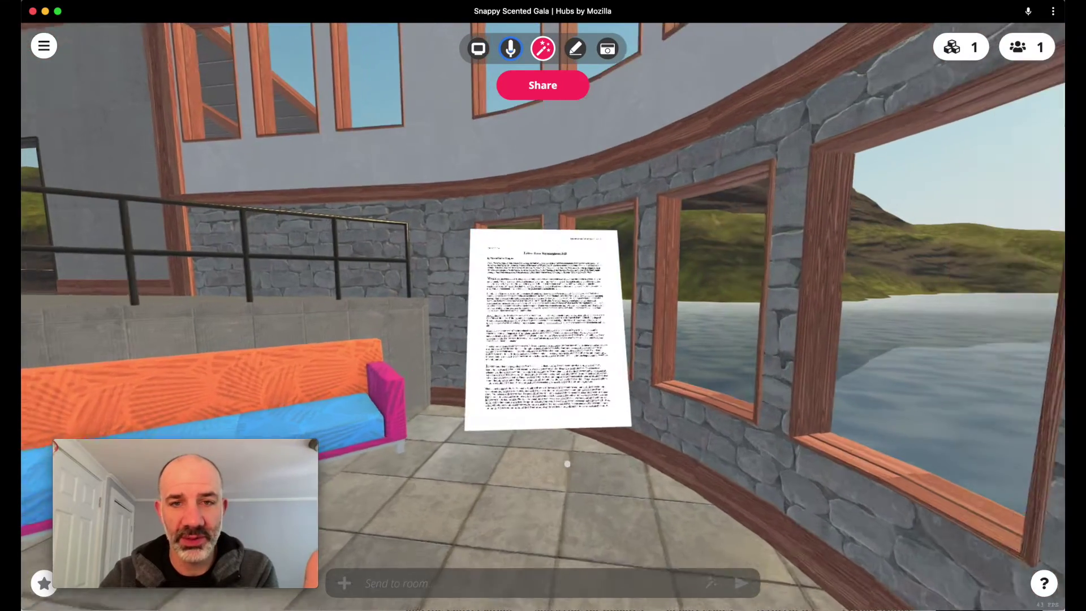
key(space)
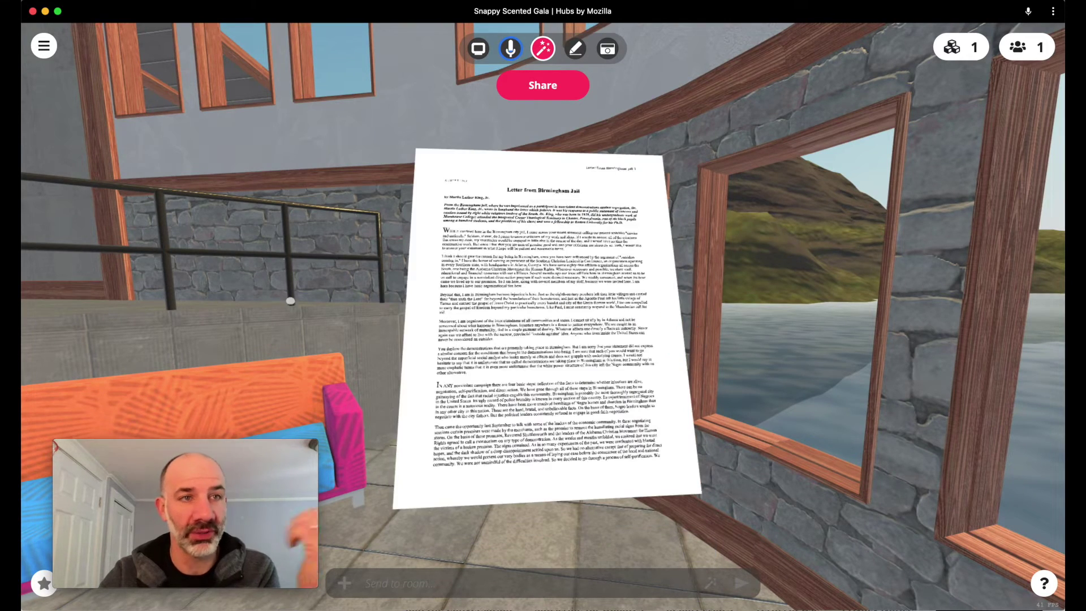
click(49, 47)
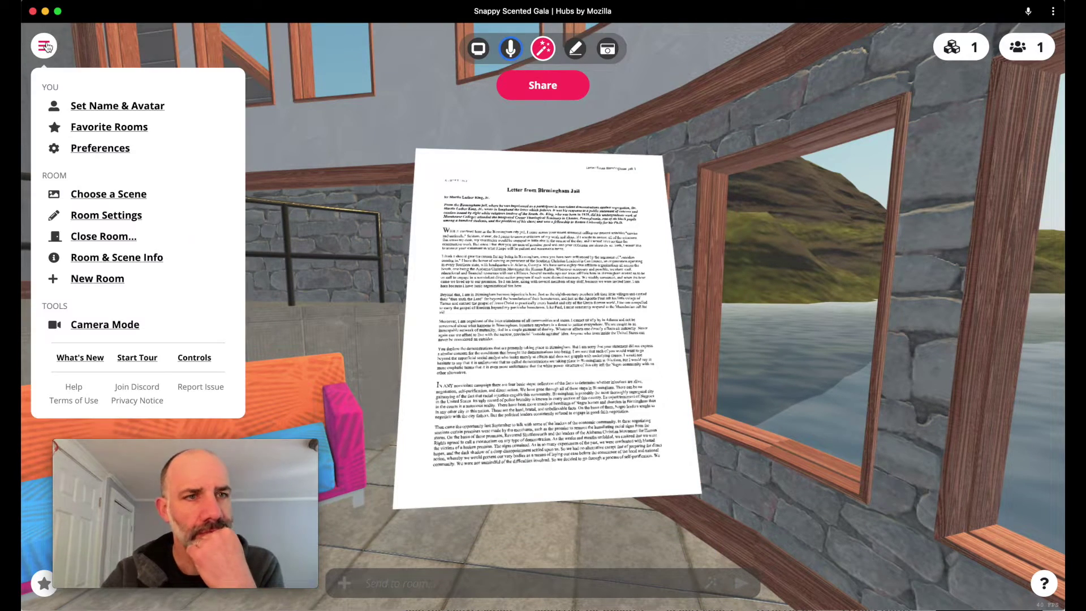
click(93, 215)
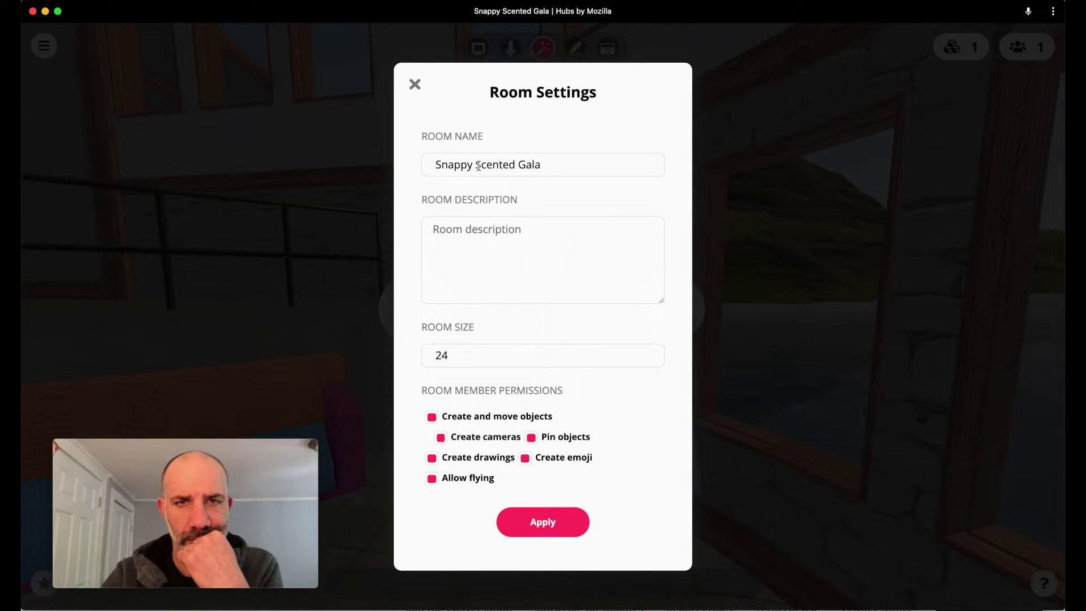
click(415, 85)
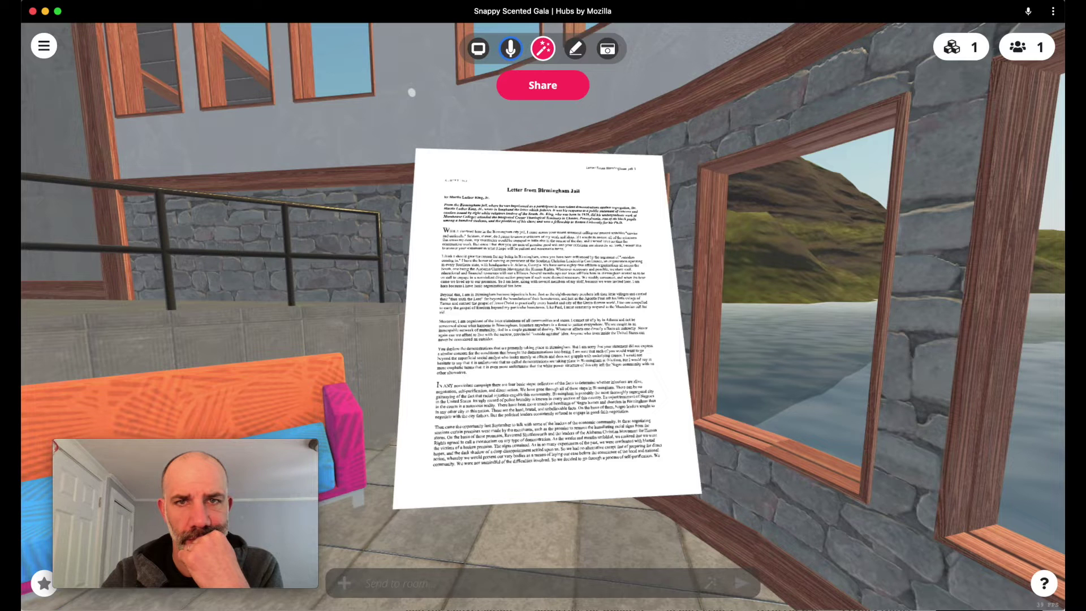
mouse_move(625, 225)
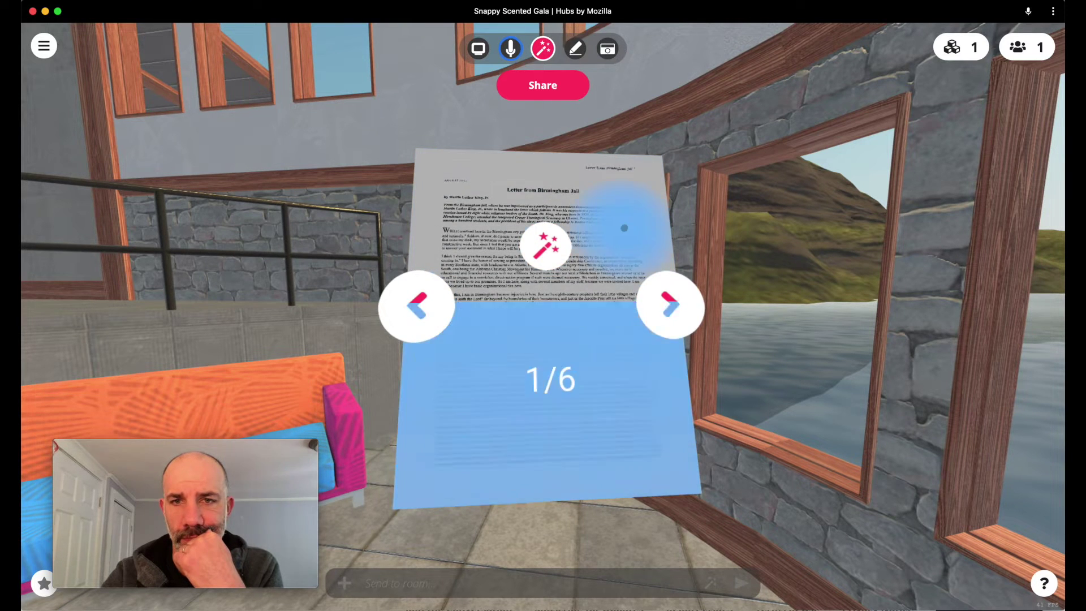
Step: Flip the PDF to page 2 and back, then open and dismiss its object options
click(665, 296)
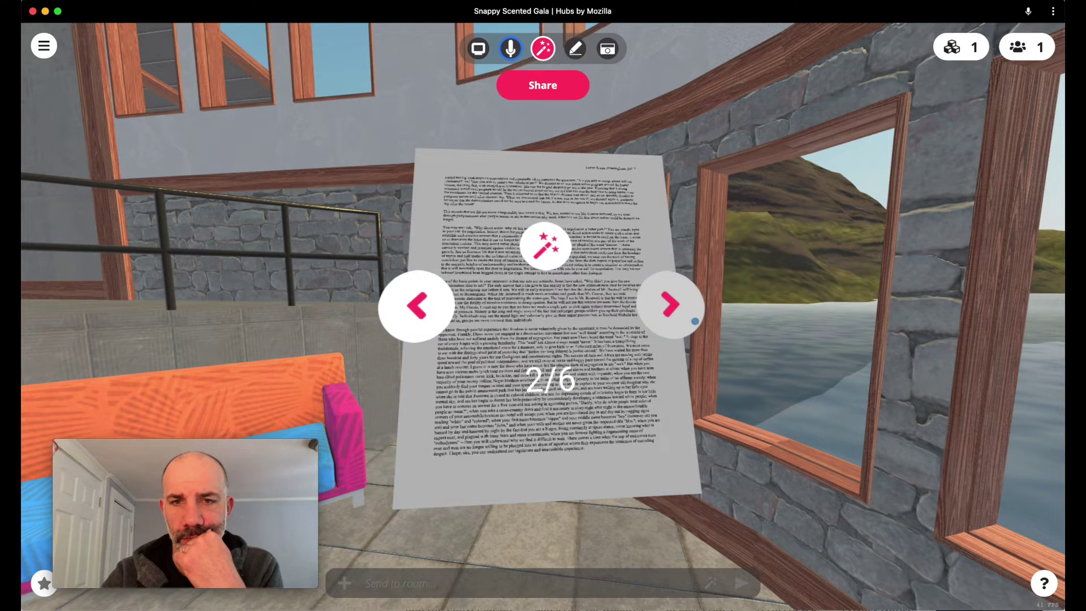
click(406, 314)
click(971, 54)
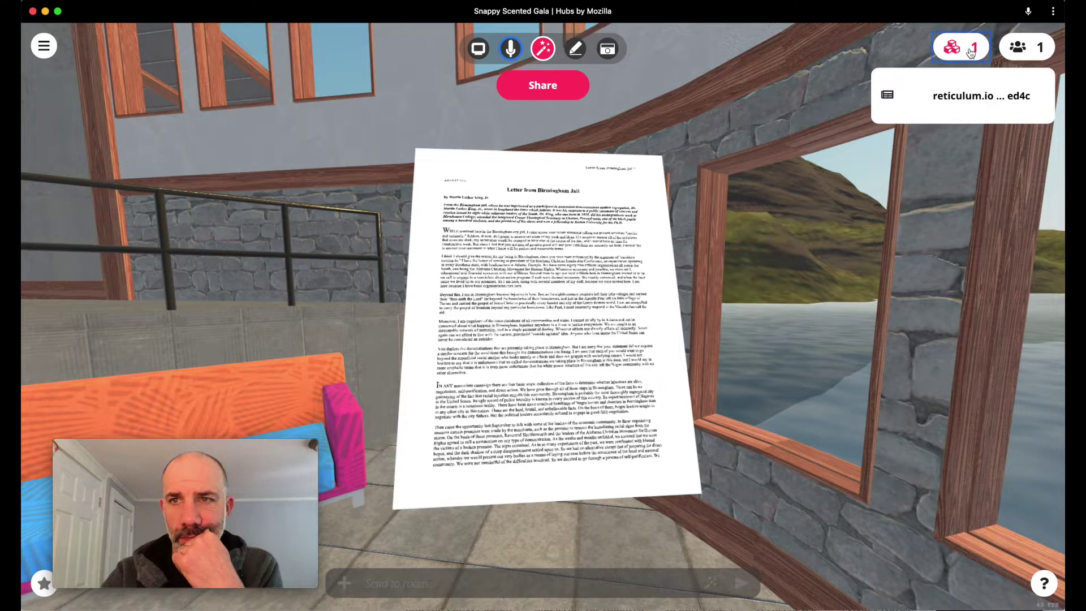
click(969, 92)
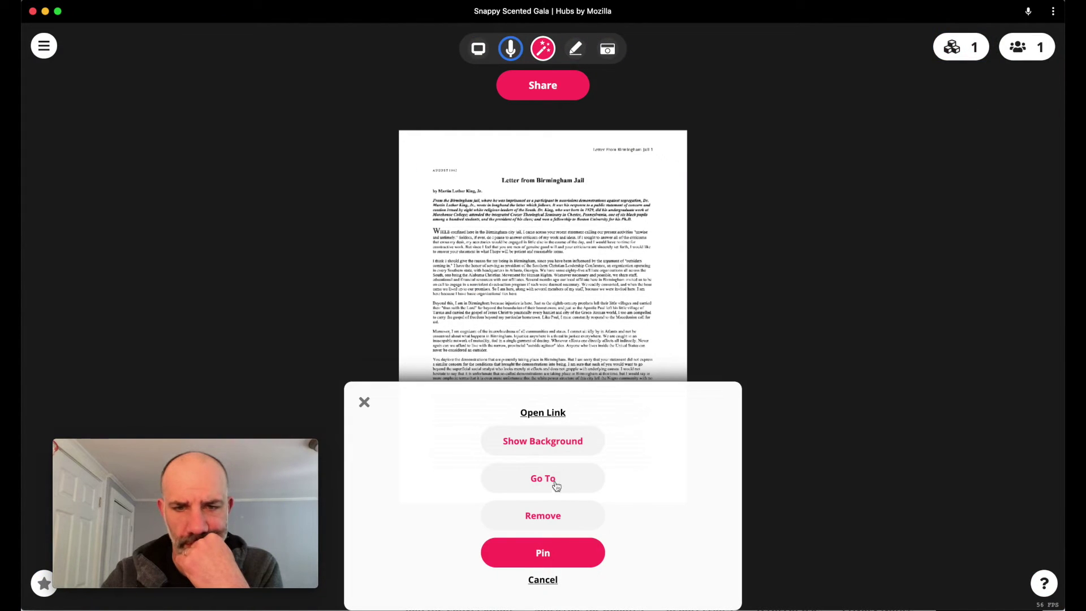
click(543, 580)
Step: View the PDF's first page full-screen up close, then return to the room
mouse_move(527, 410)
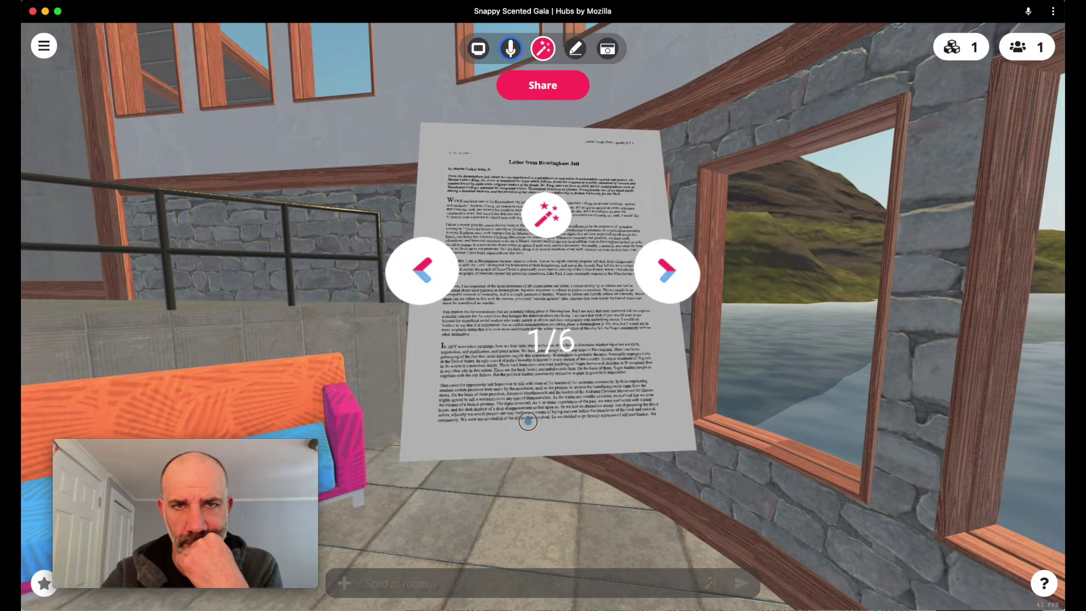
key(space)
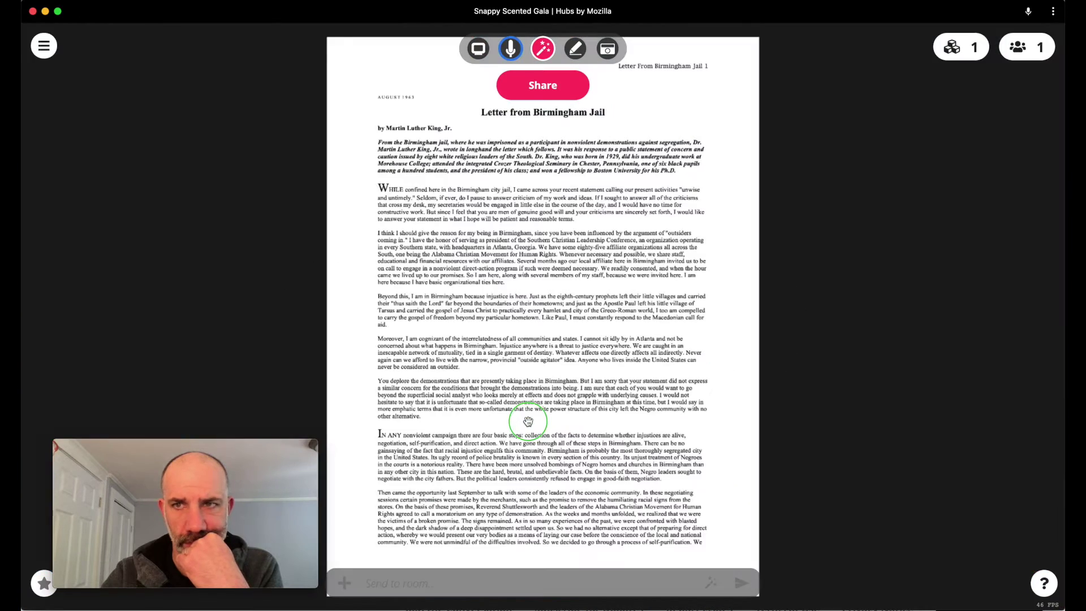
key(space)
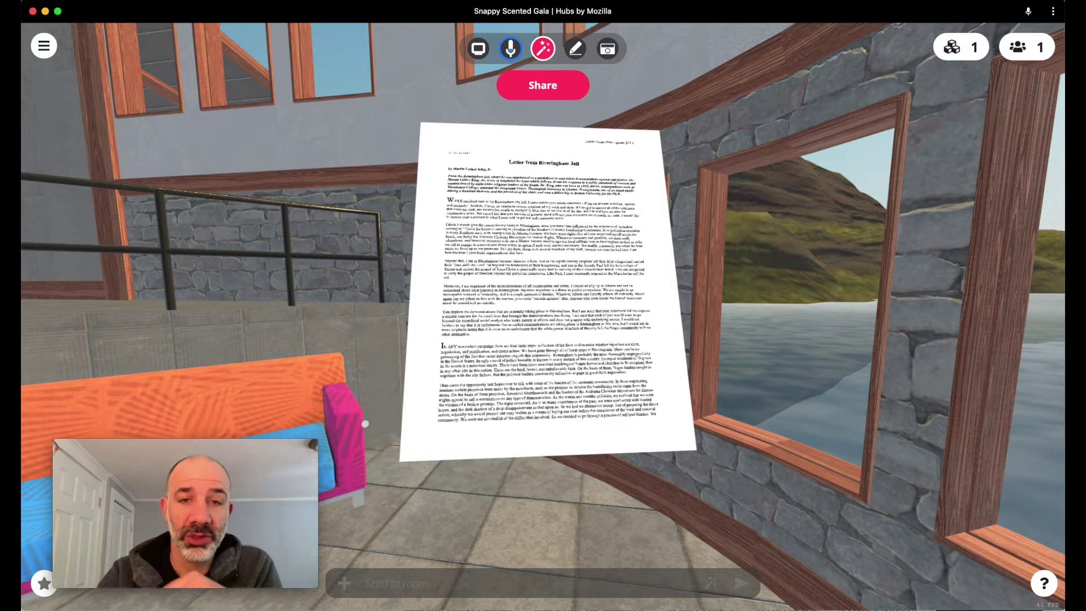
key(space)
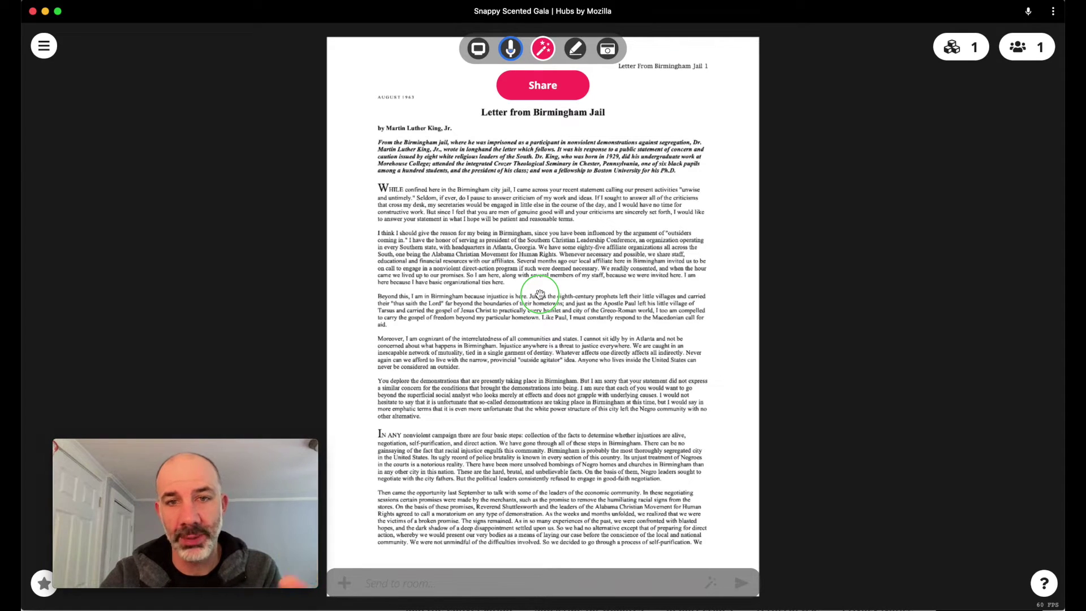
click(540, 294)
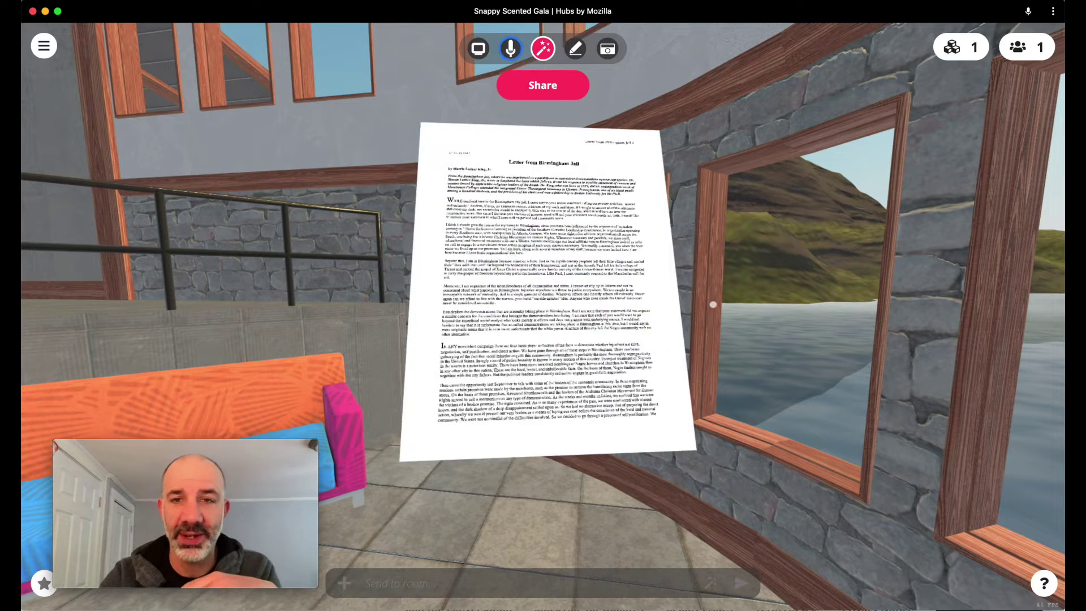
Step: Advance the PDF to page 3 and inspect it full-screen before returning
mouse_move(566, 300)
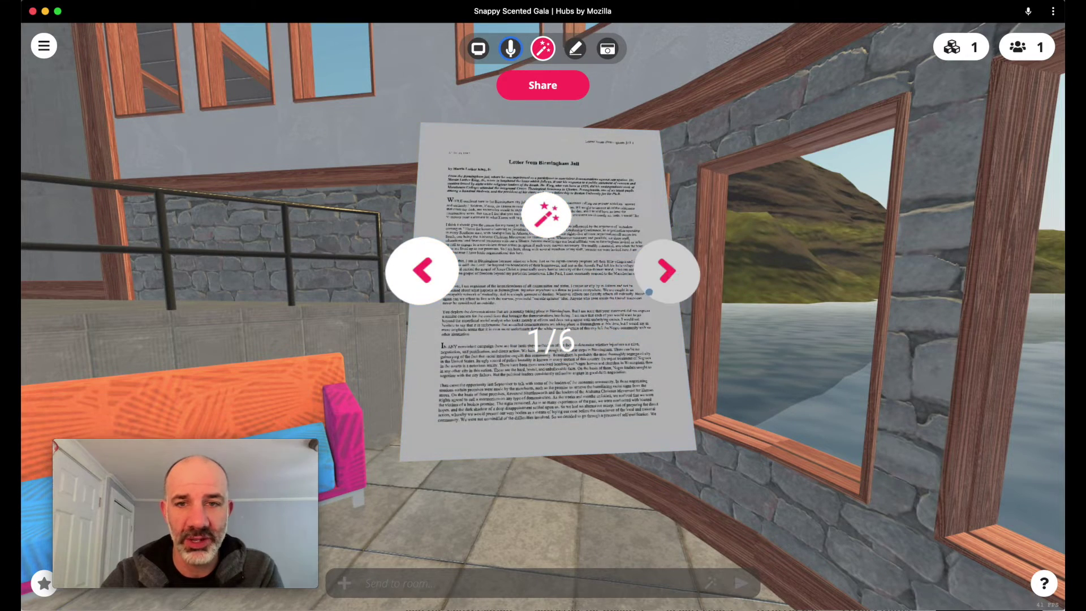
click(669, 273)
click(670, 274)
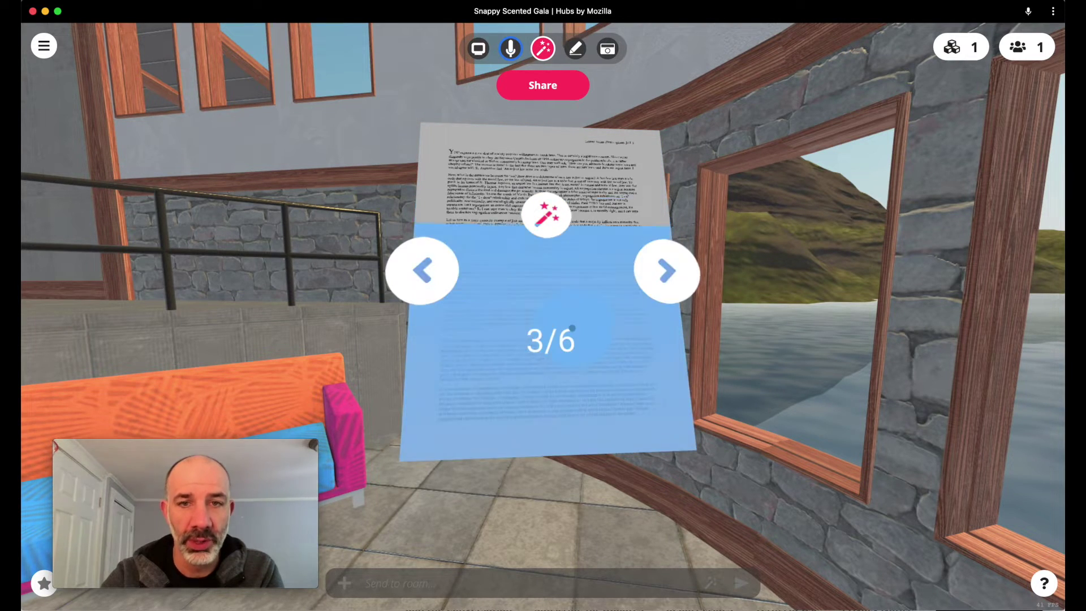
click(544, 339)
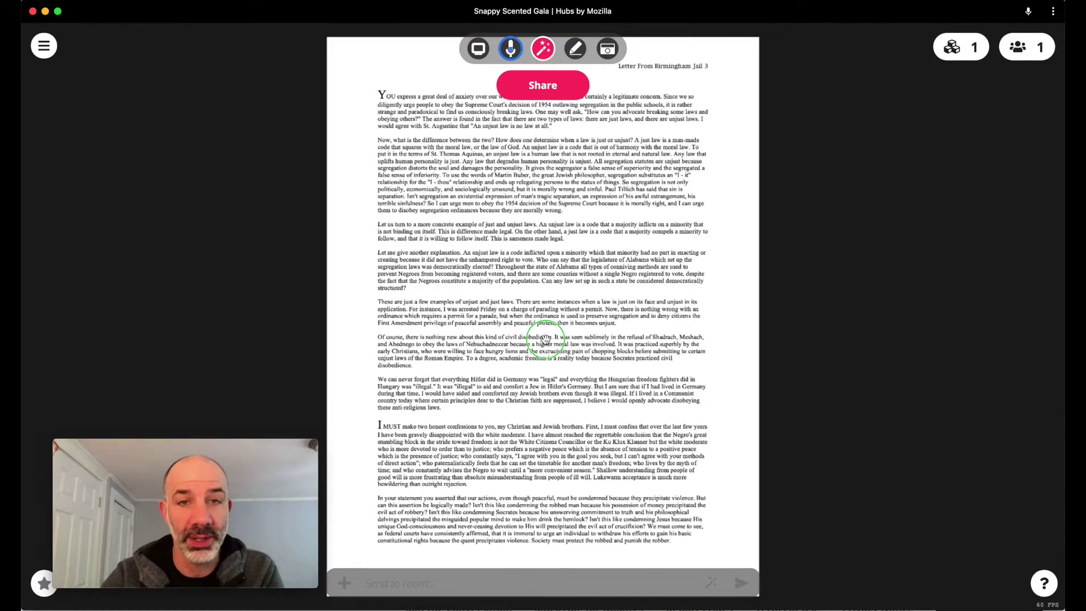
click(544, 339)
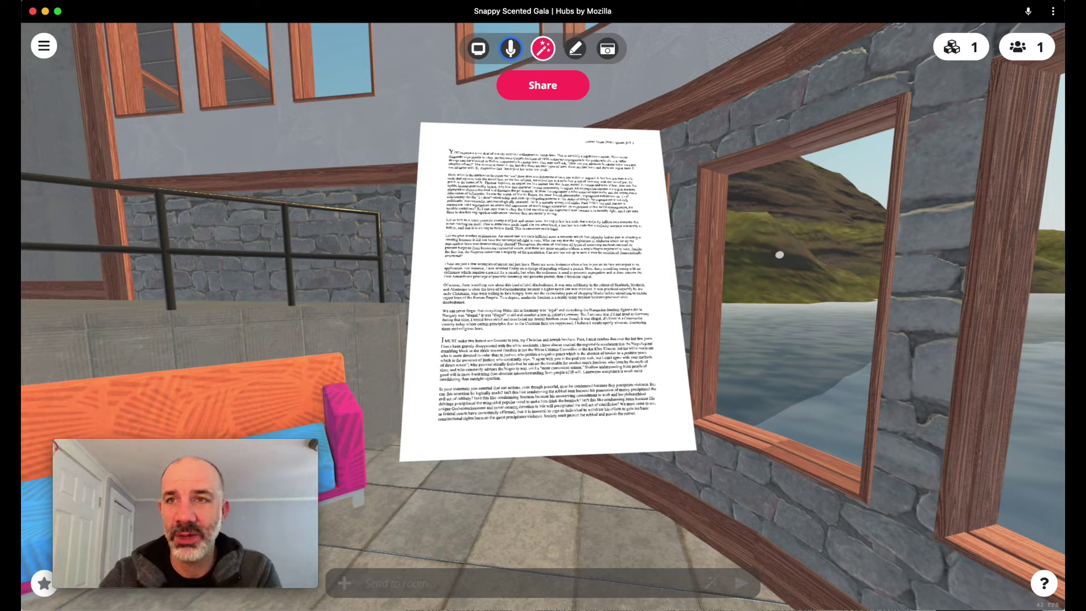
Step: Remove the Letter from Birmingham Jail PDF via the objects list, leaving 0 objects
click(952, 53)
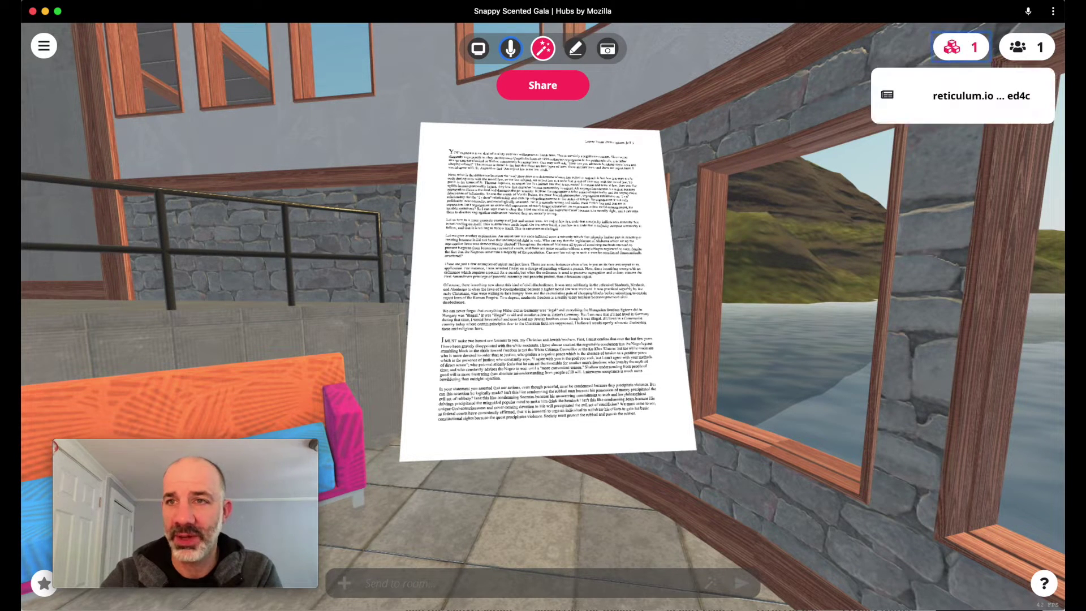
mouse_move(956, 102)
click(951, 101)
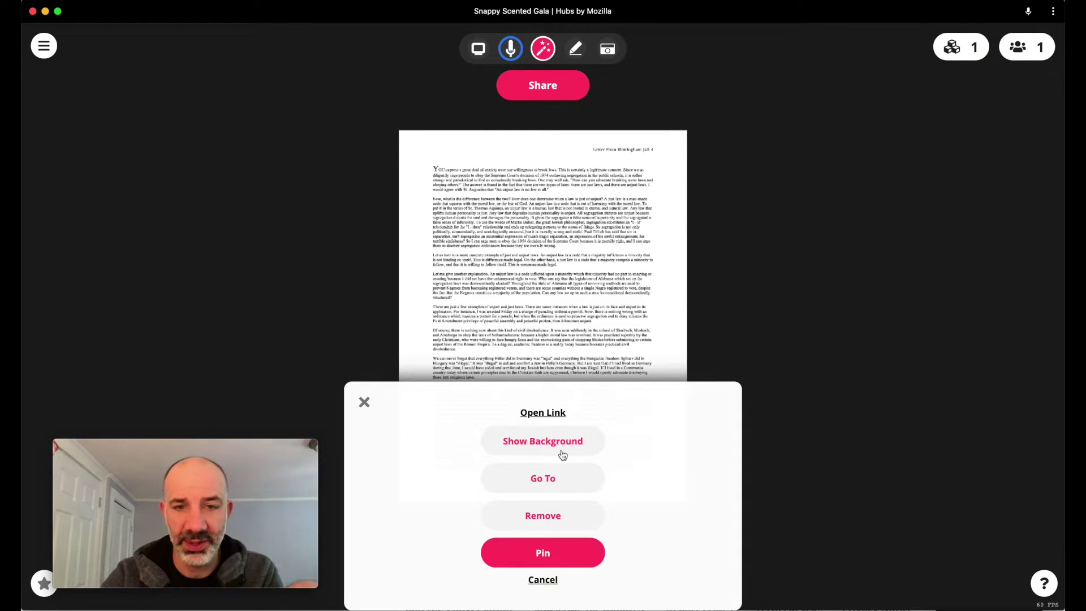
click(542, 516)
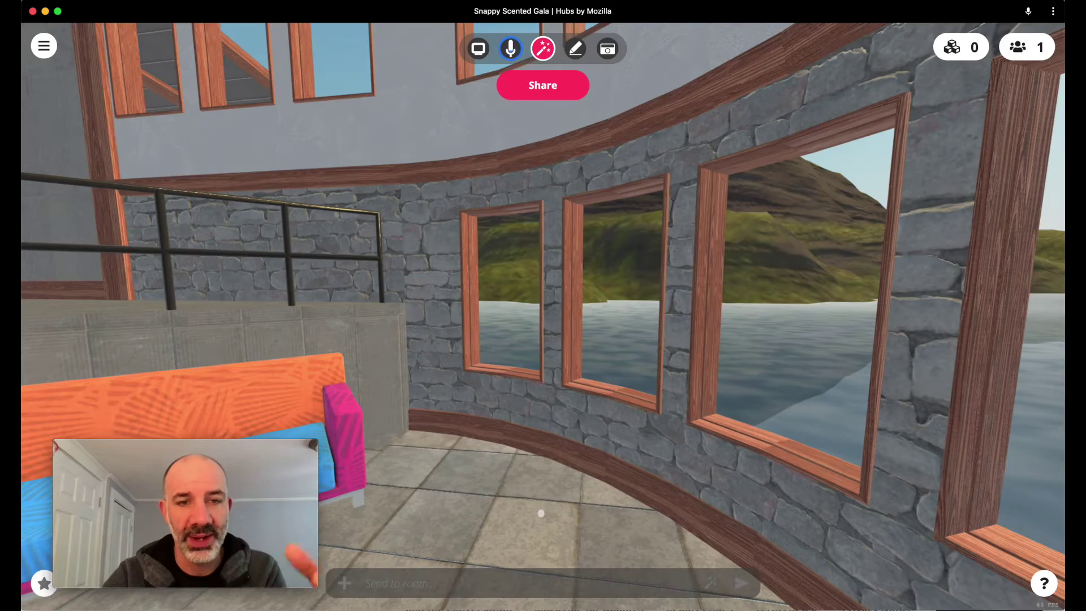
drag(505, 338, 389, 289)
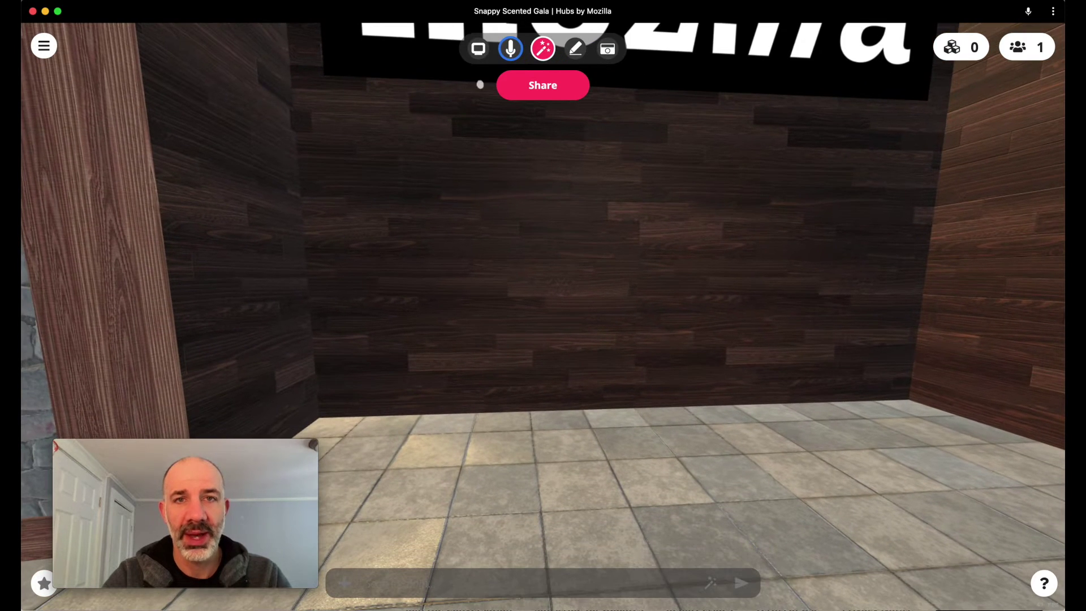
Step: Reveal the webcam option beside the screen-share button while facing the Mozilla sign wall
mouse_move(482, 63)
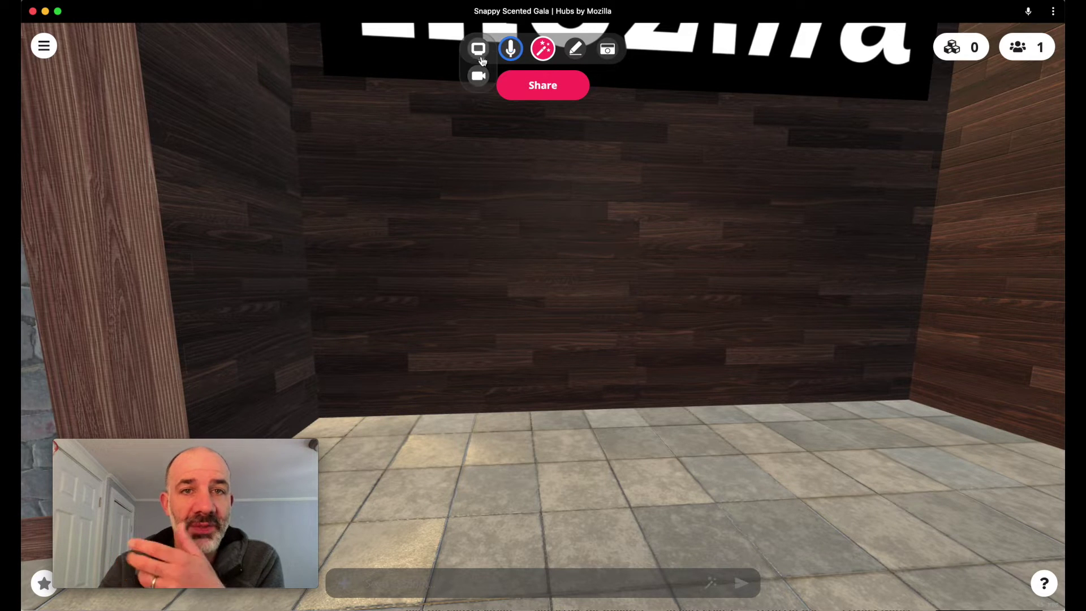
click(479, 77)
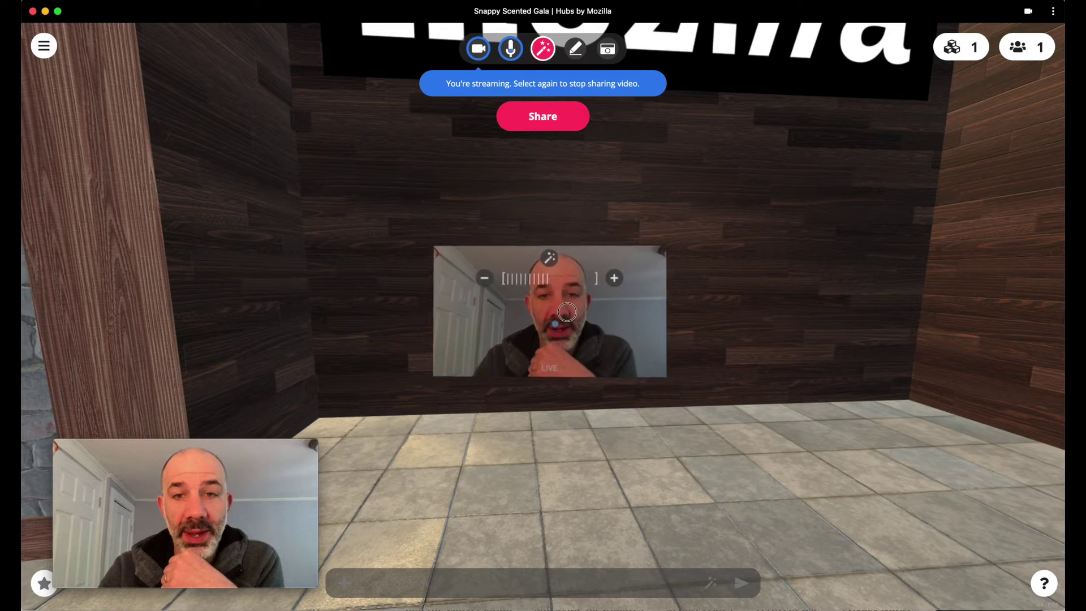
click(493, 291)
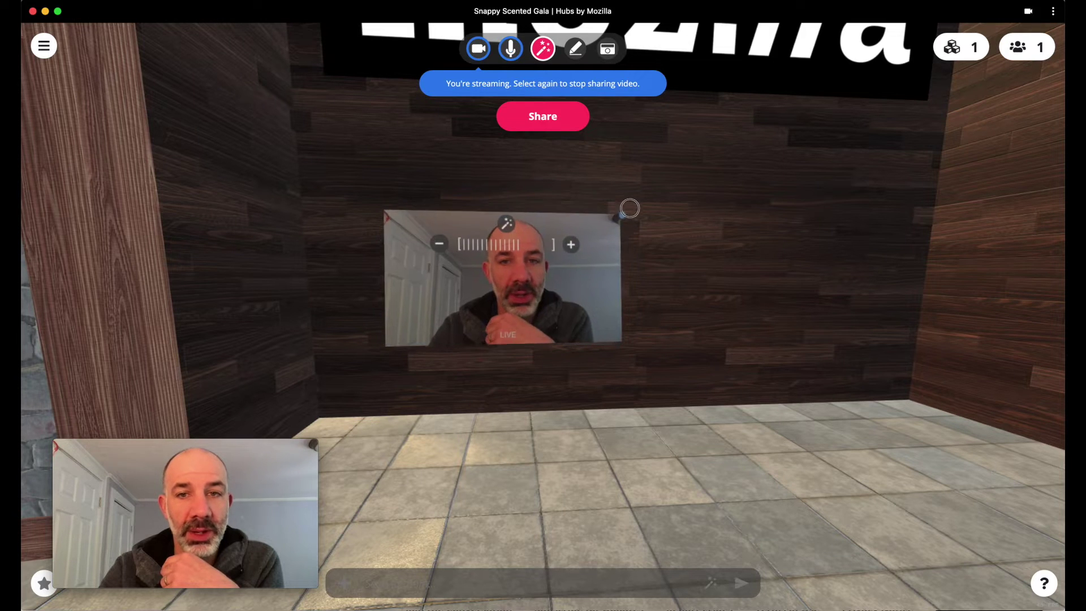
mouse_move(628, 210)
mouse_down()
mouse_move(665, 201)
mouse_move(636, 223)
mouse_up()
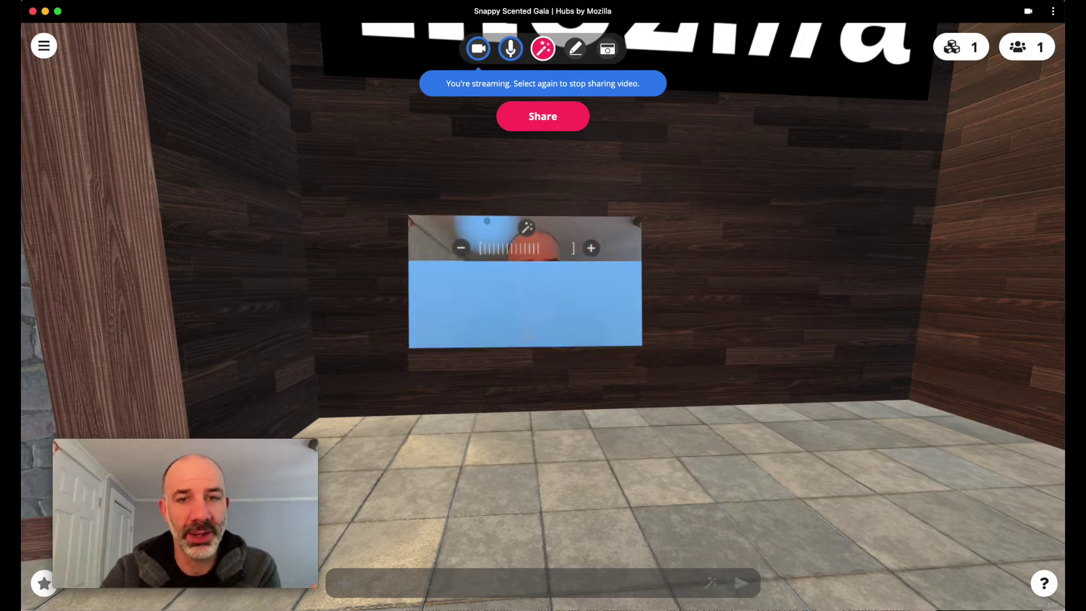
mouse_move(508, 516)
mouse_down()
mouse_move(834, 513)
mouse_move(654, 526)
mouse_move(504, 504)
mouse_up()
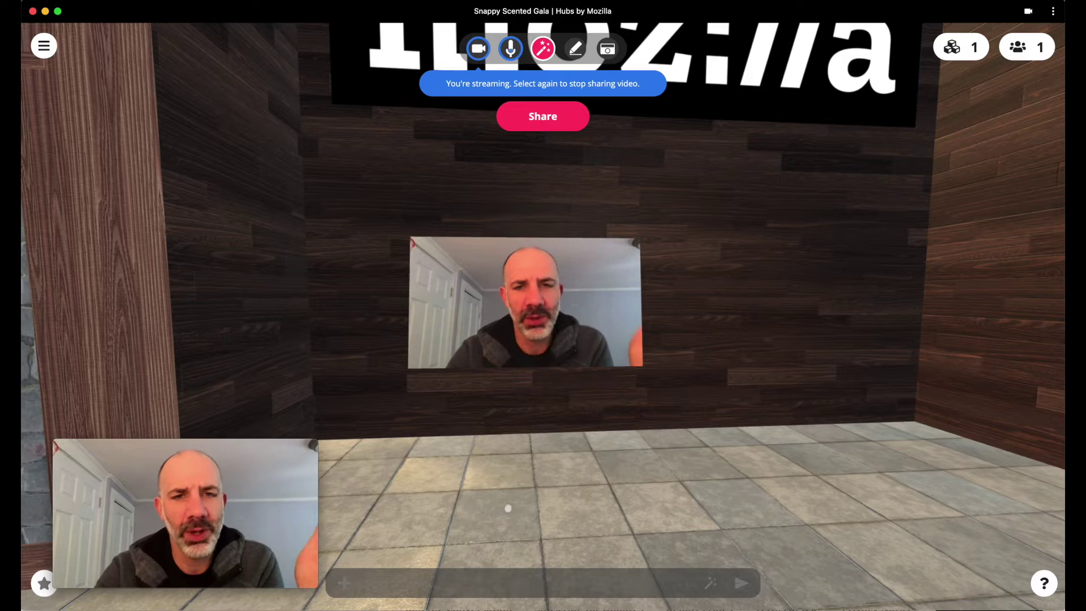
click(478, 51)
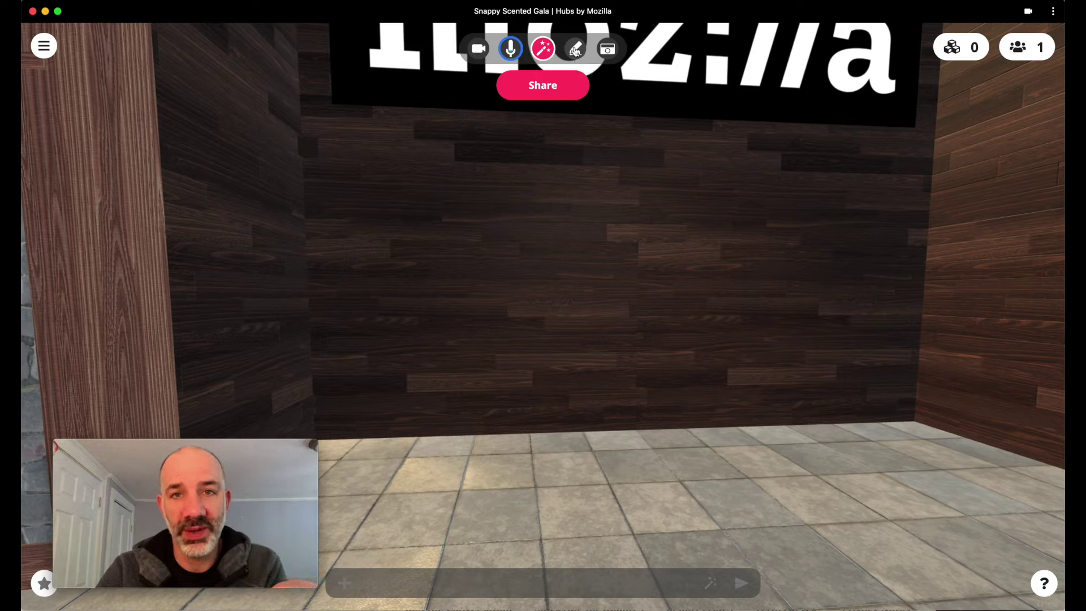
click(575, 50)
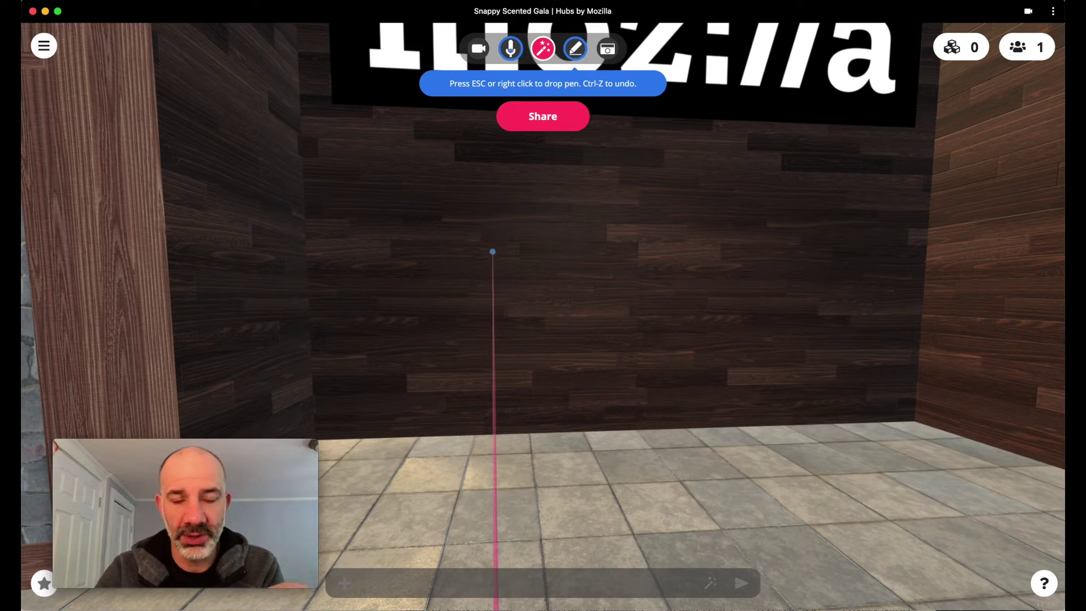
mouse_move(463, 206)
mouse_down()
mouse_move(393, 306)
mouse_move(478, 365)
mouse_move(563, 329)
mouse_move(494, 262)
mouse_up()
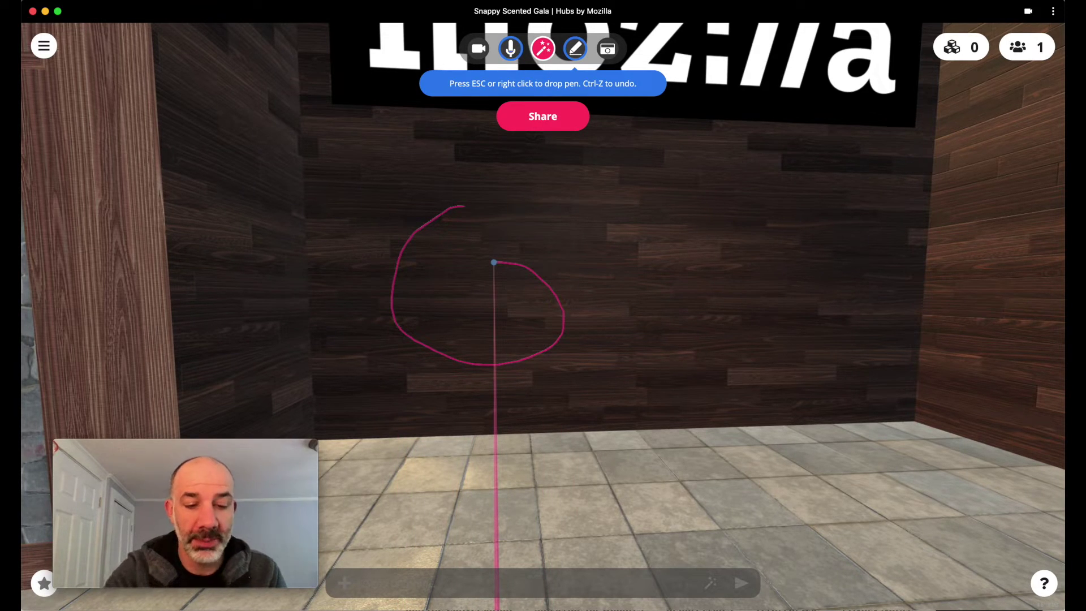
key(ctrl+z)
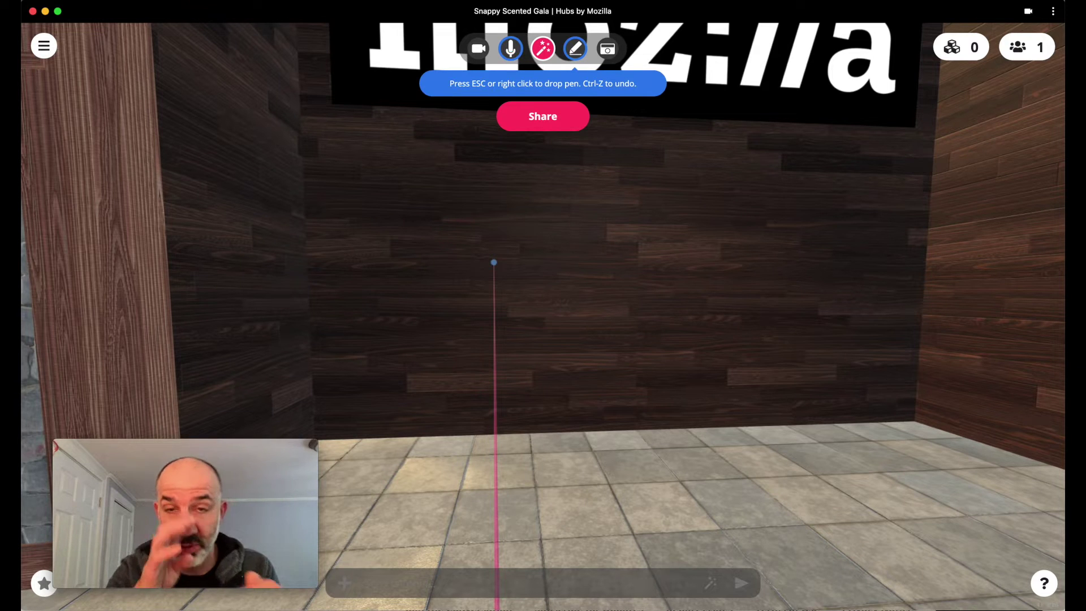
click(574, 50)
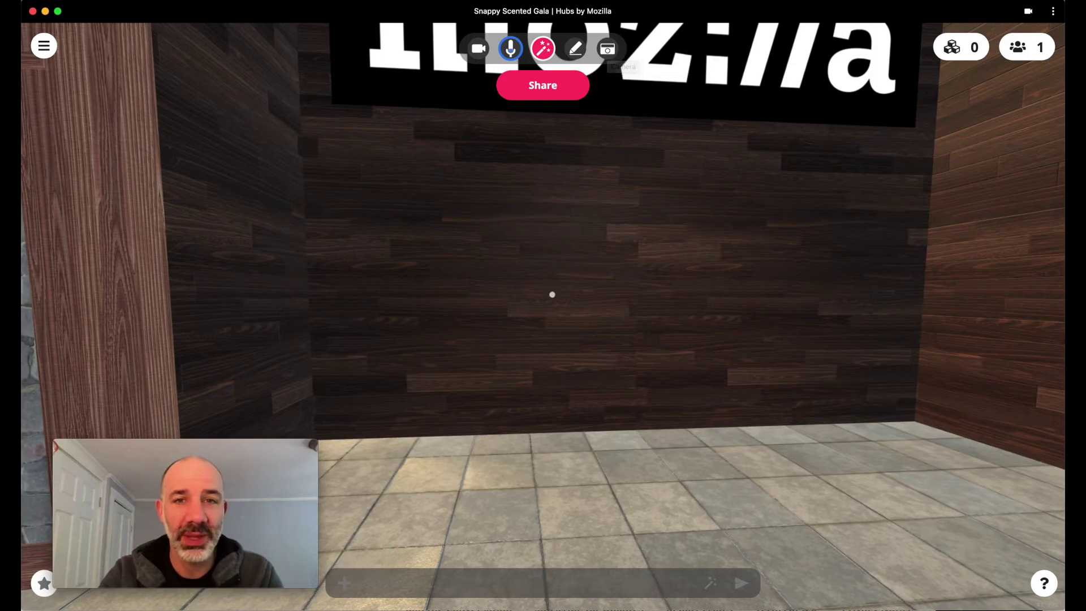
drag(553, 293, 589, 328)
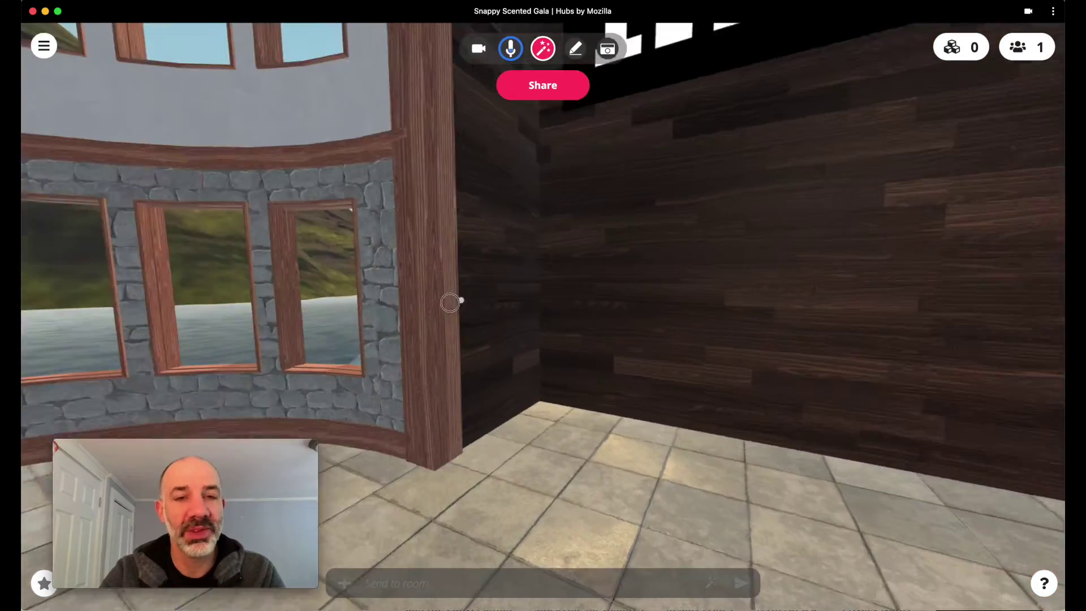
drag(451, 303, 279, 312)
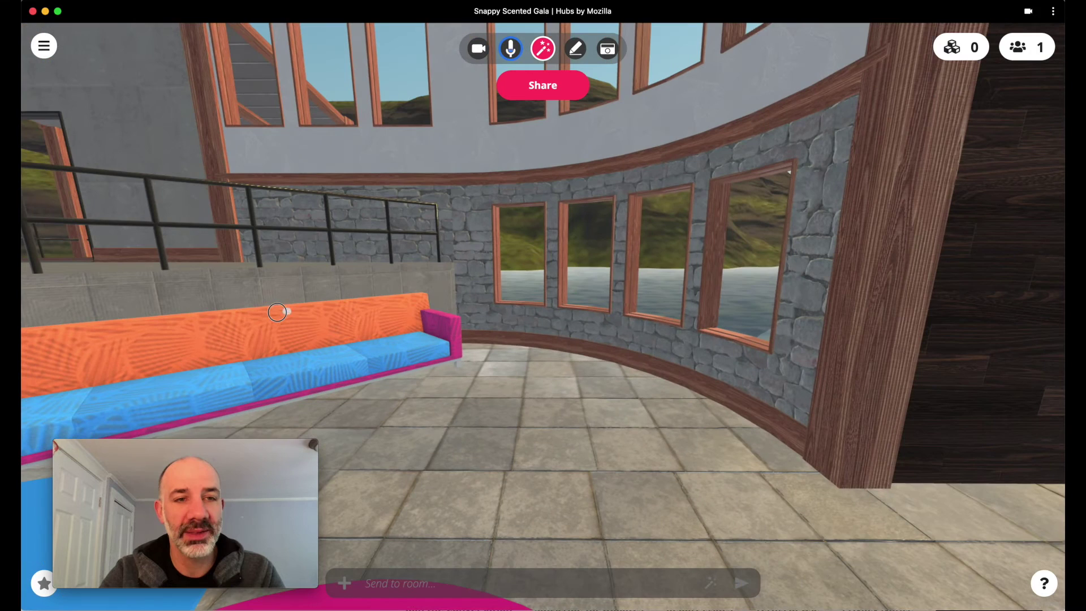
click(45, 47)
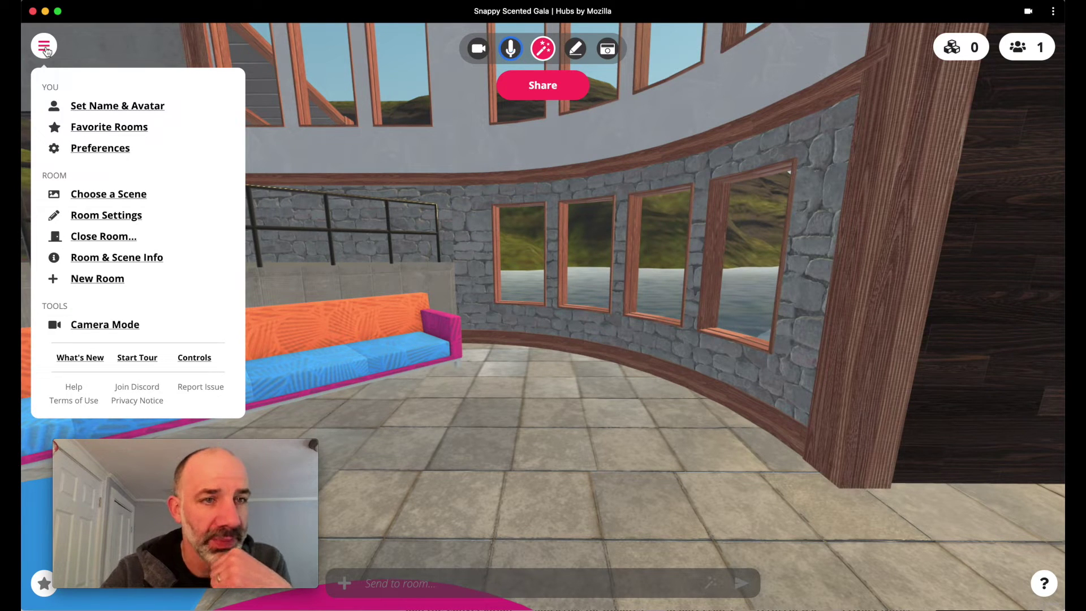
click(101, 217)
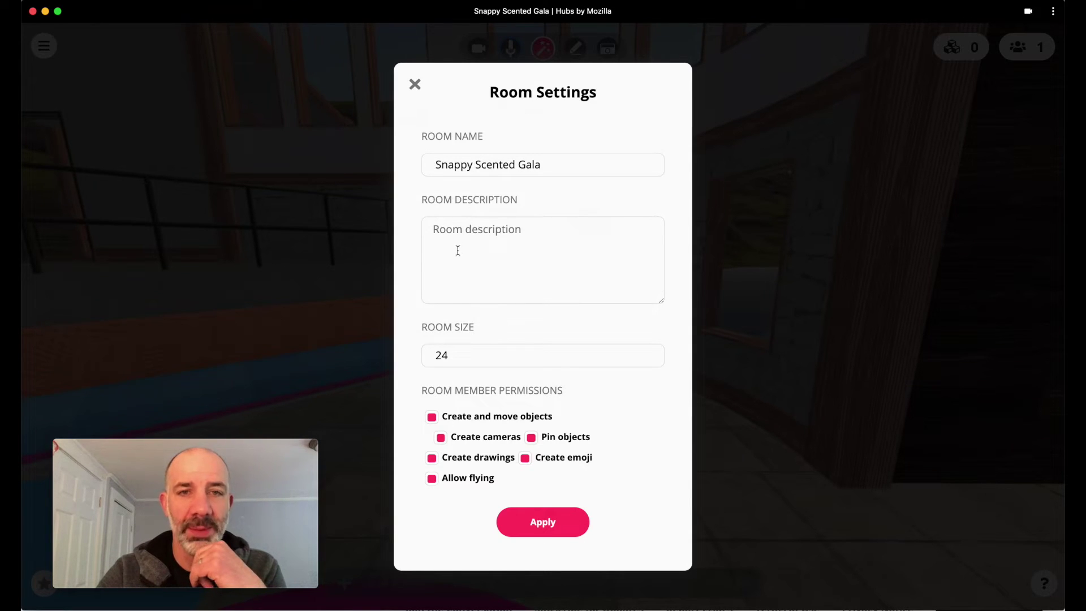
click(415, 85)
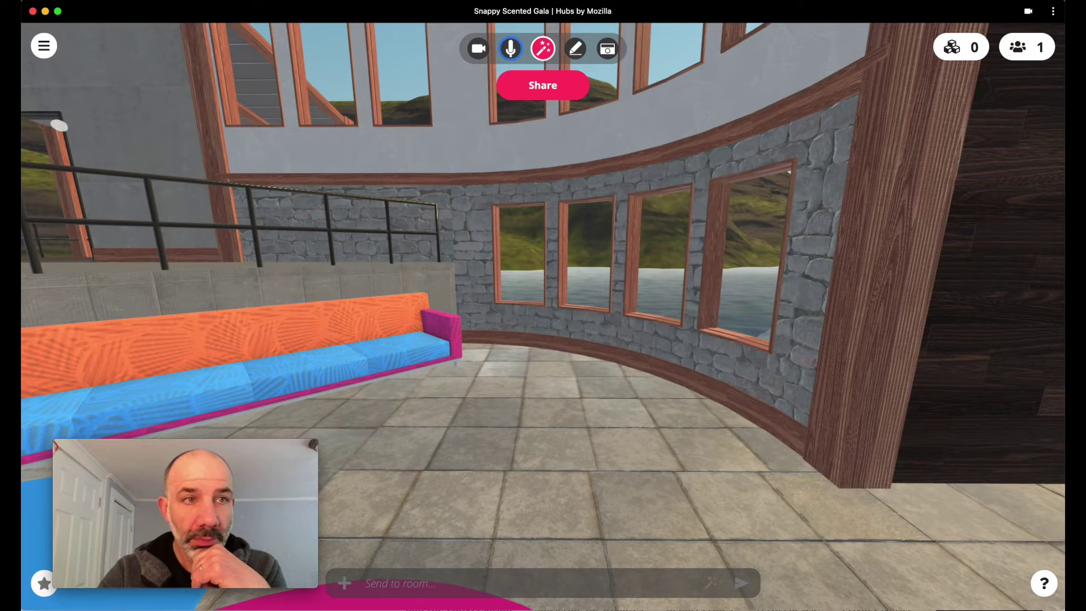
click(44, 51)
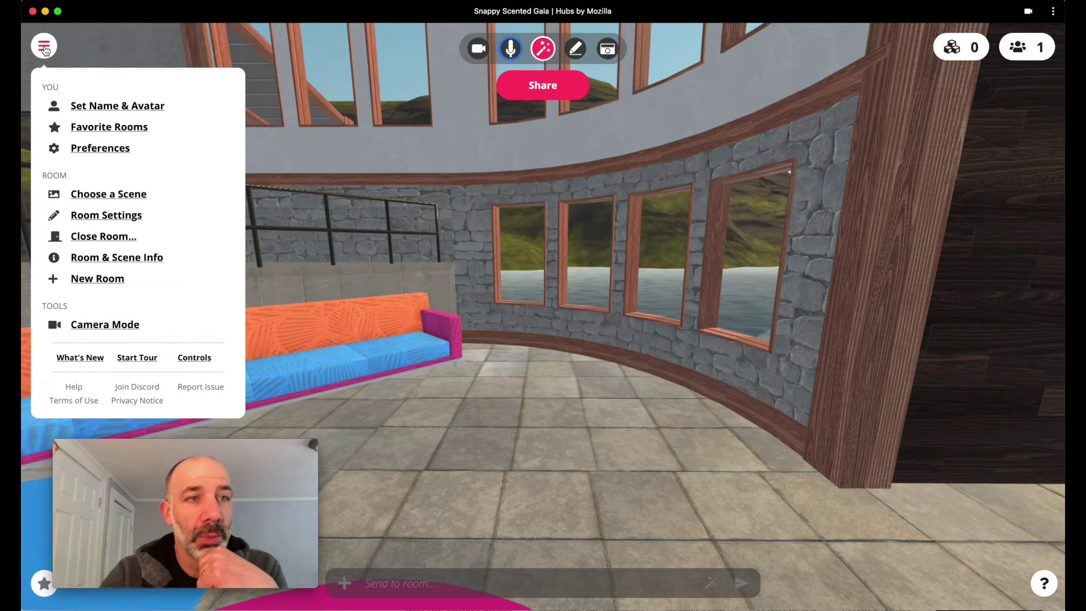
click(94, 260)
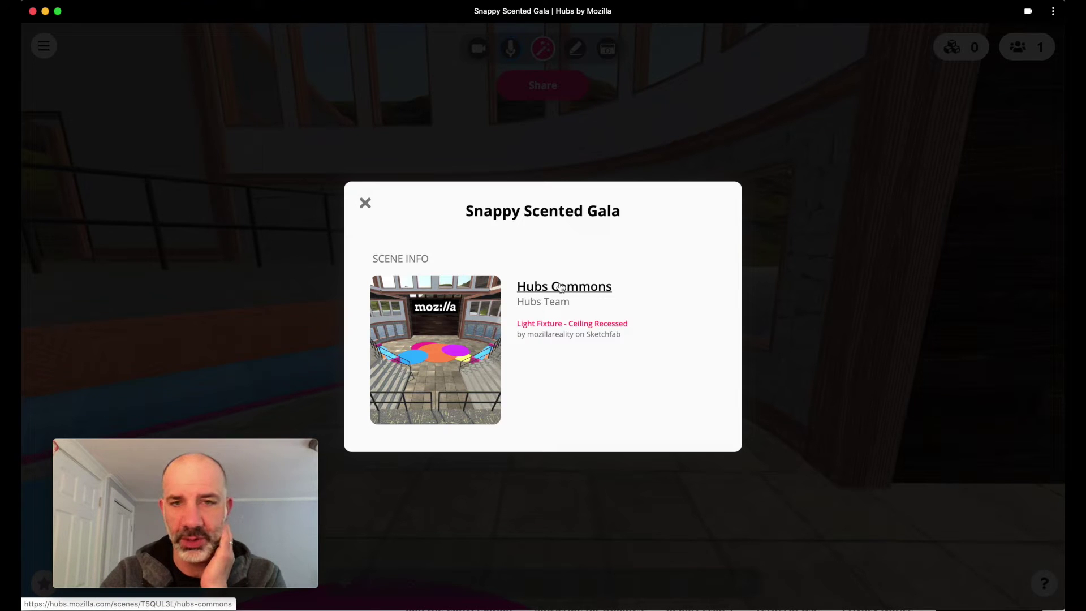
click(365, 203)
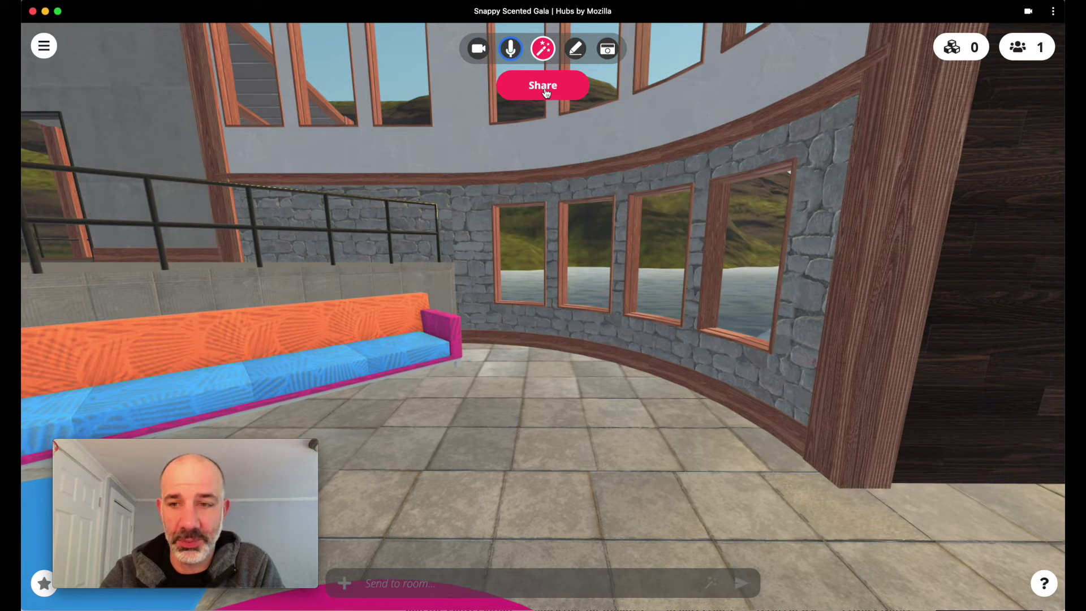
Step: Show the people list, then display the hub.link room link and code for the guest
click(1027, 52)
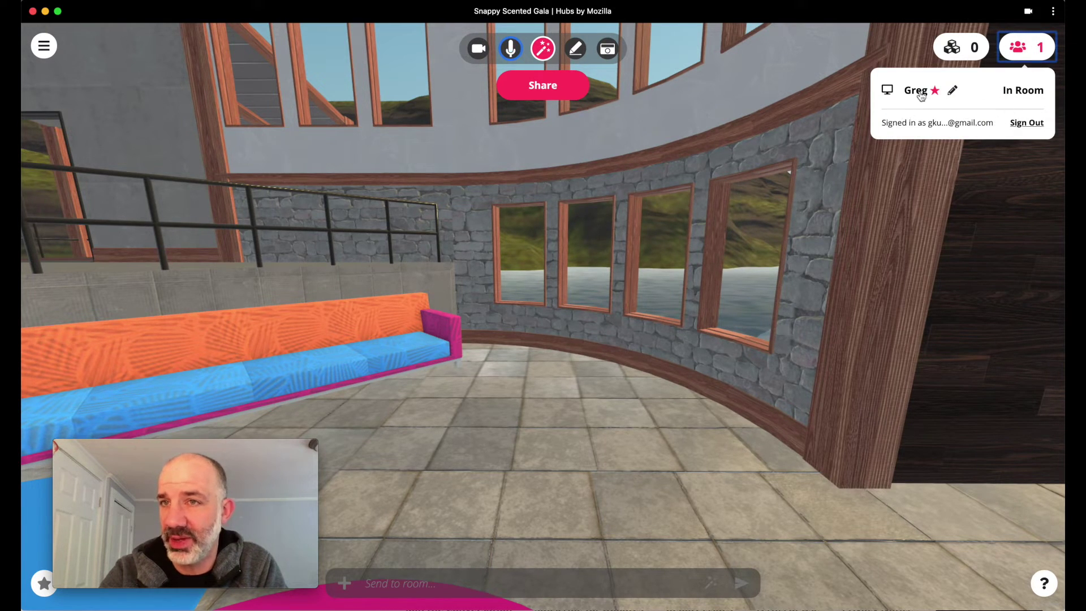
click(542, 87)
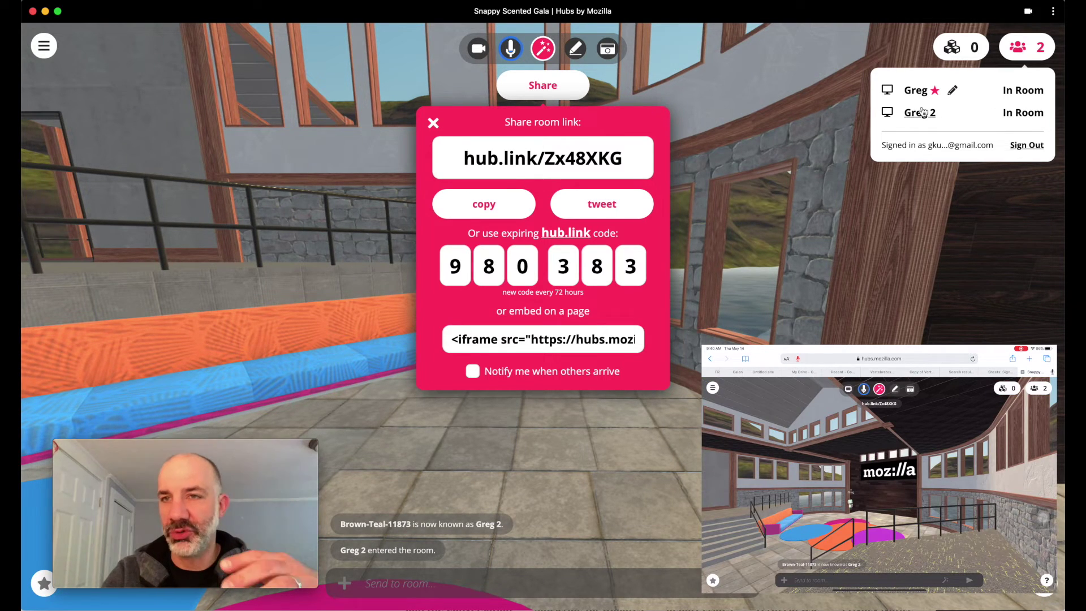
Step: Close the room link panel and walk up the stairs to the guest's robot avatar
click(433, 122)
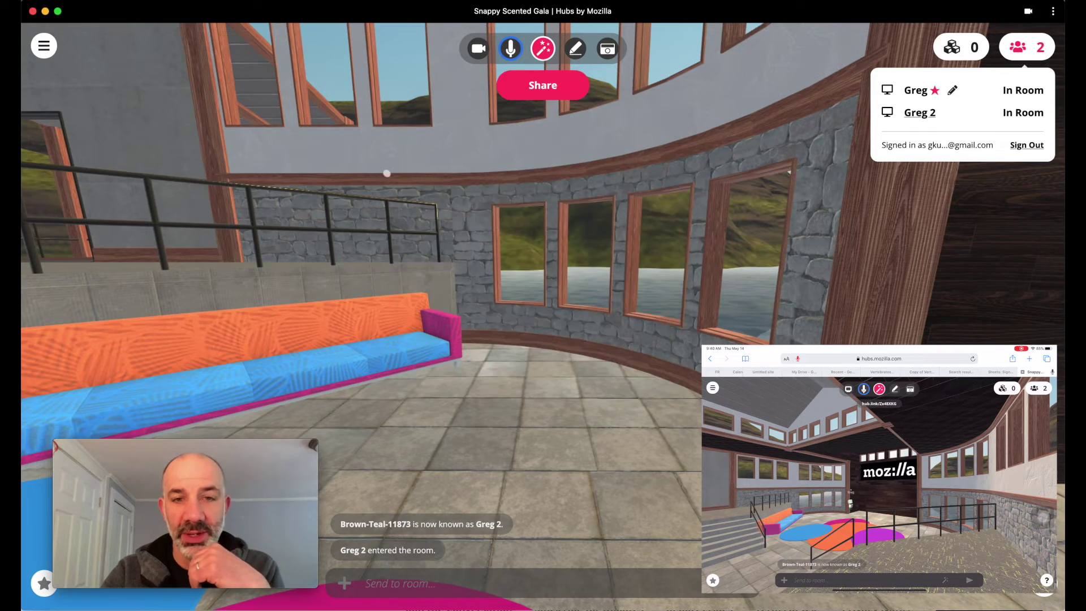
drag(310, 286, 26, 313)
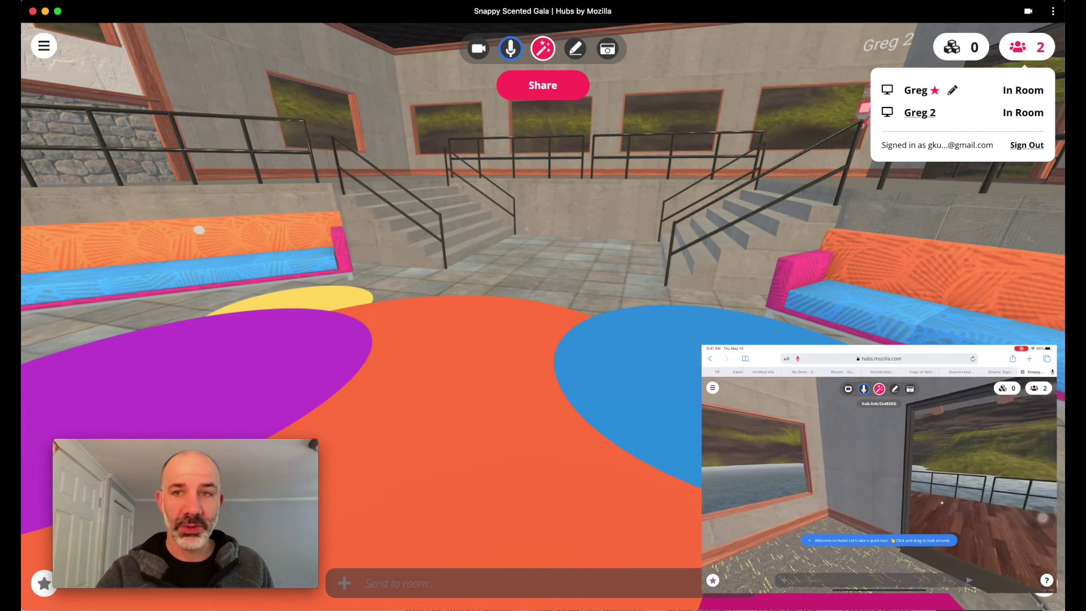
drag(317, 335, 526, 308)
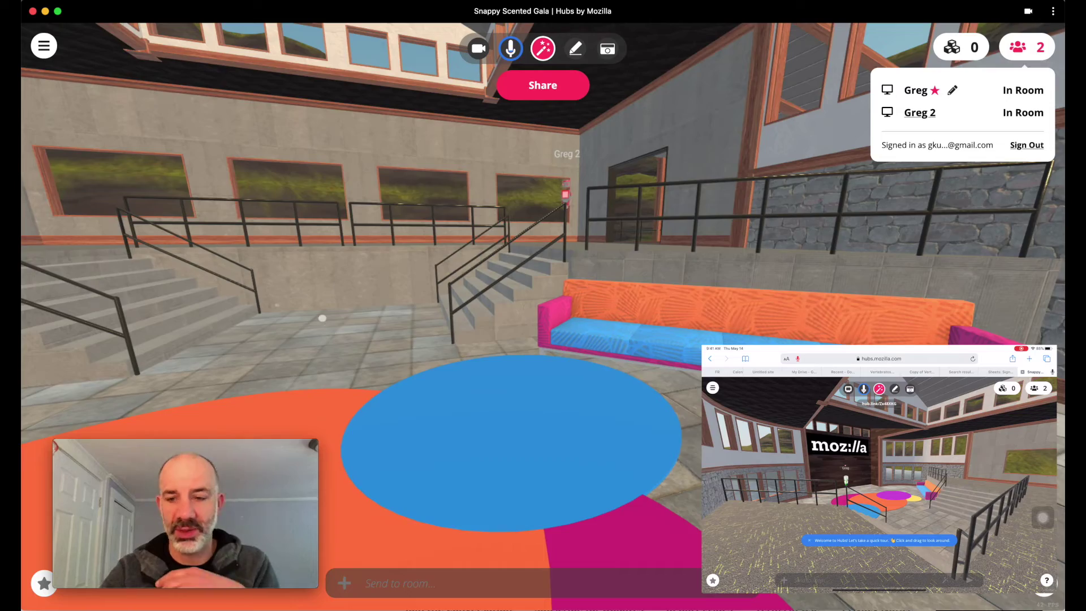
key(w)
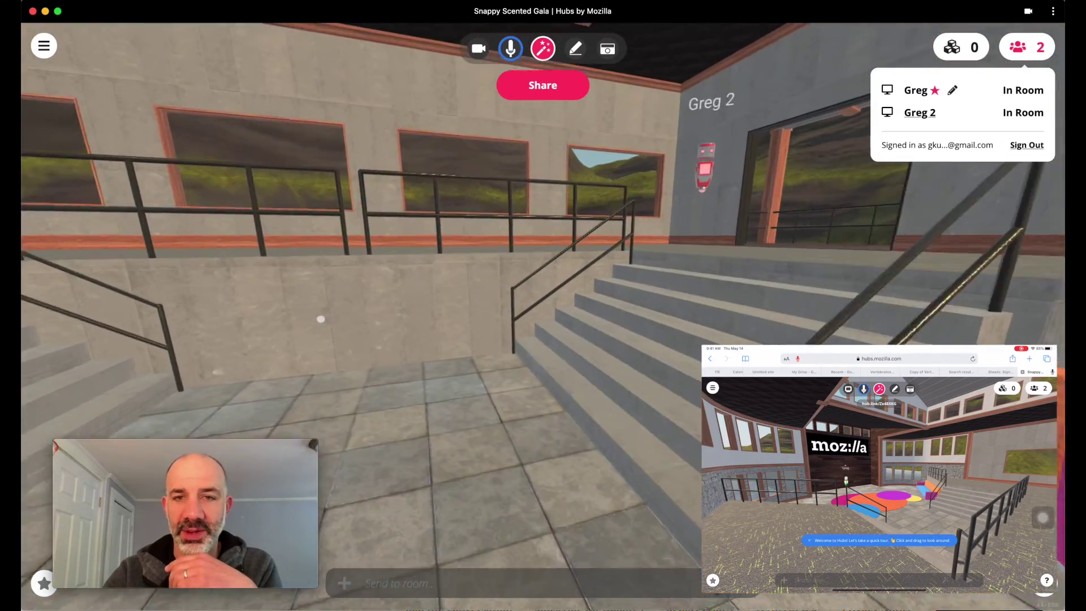
key(w)
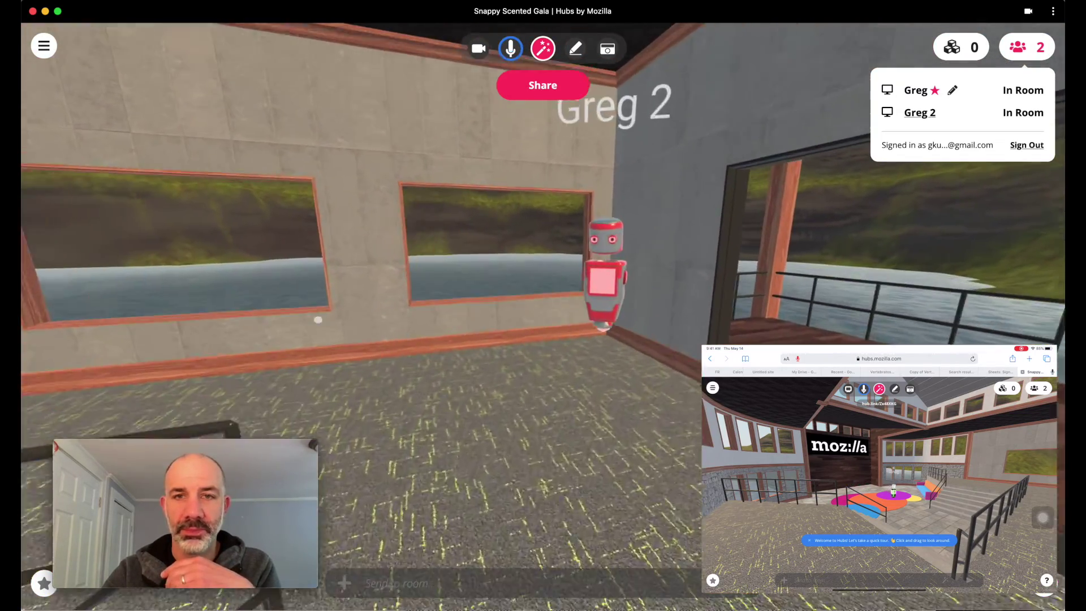
key(w)
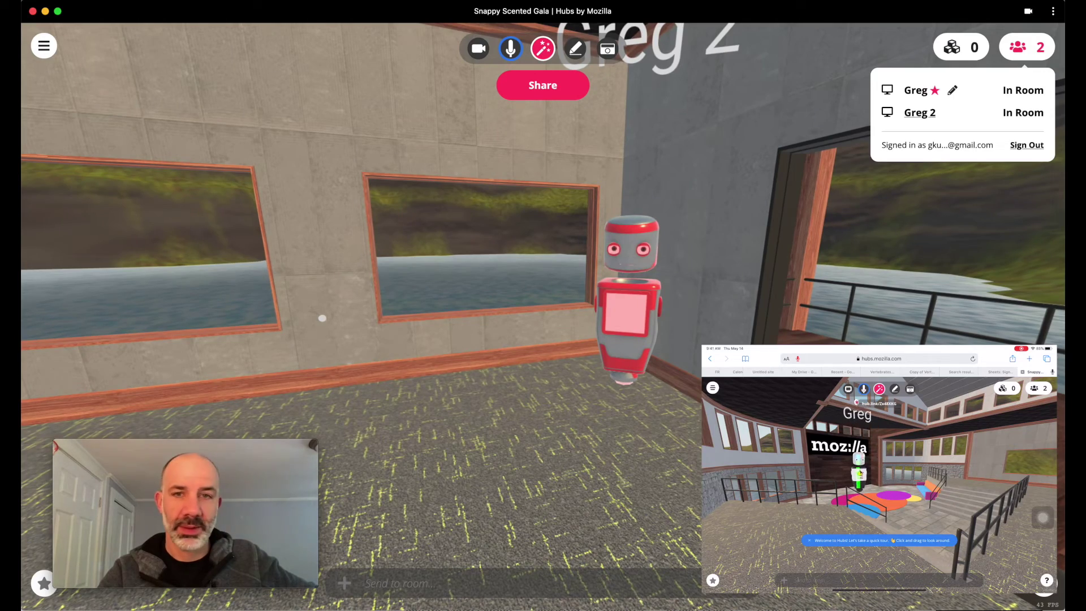
key(w)
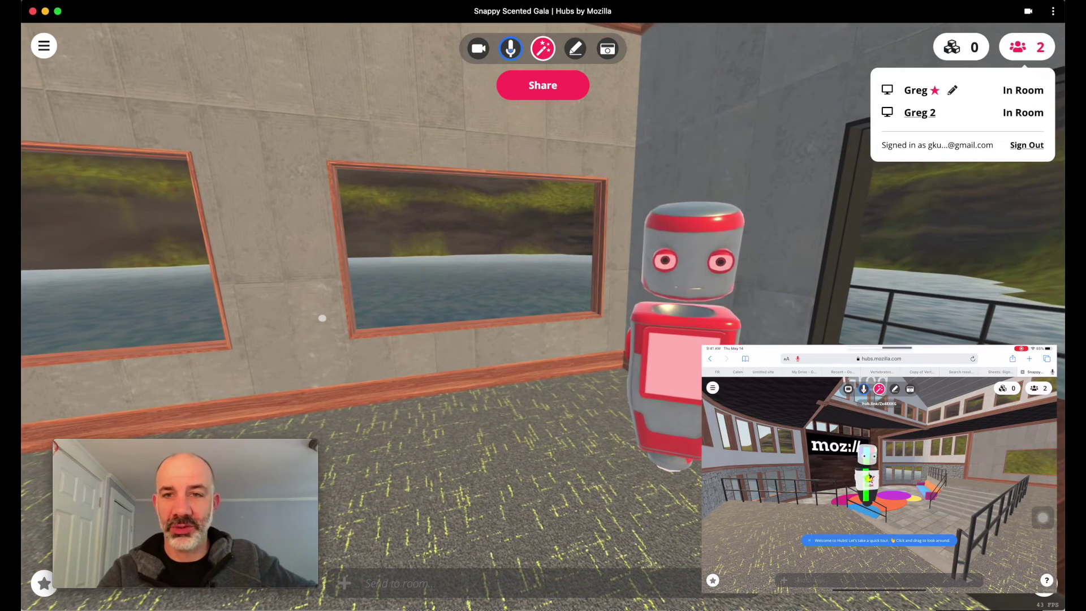
Step: Back down the stairs to the sofas and coloured floor
key(s)
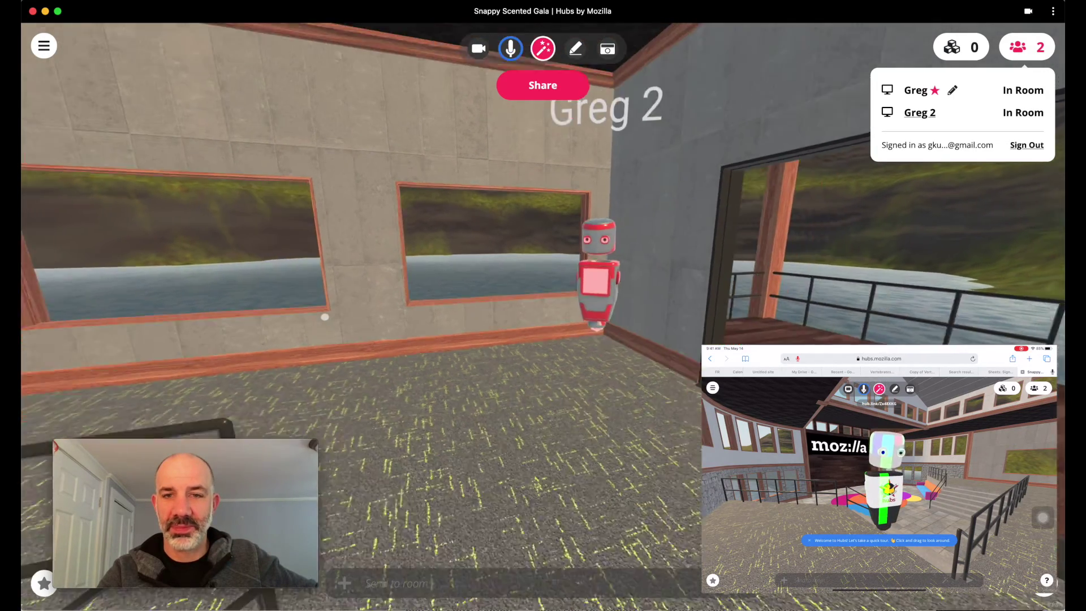
key(s)
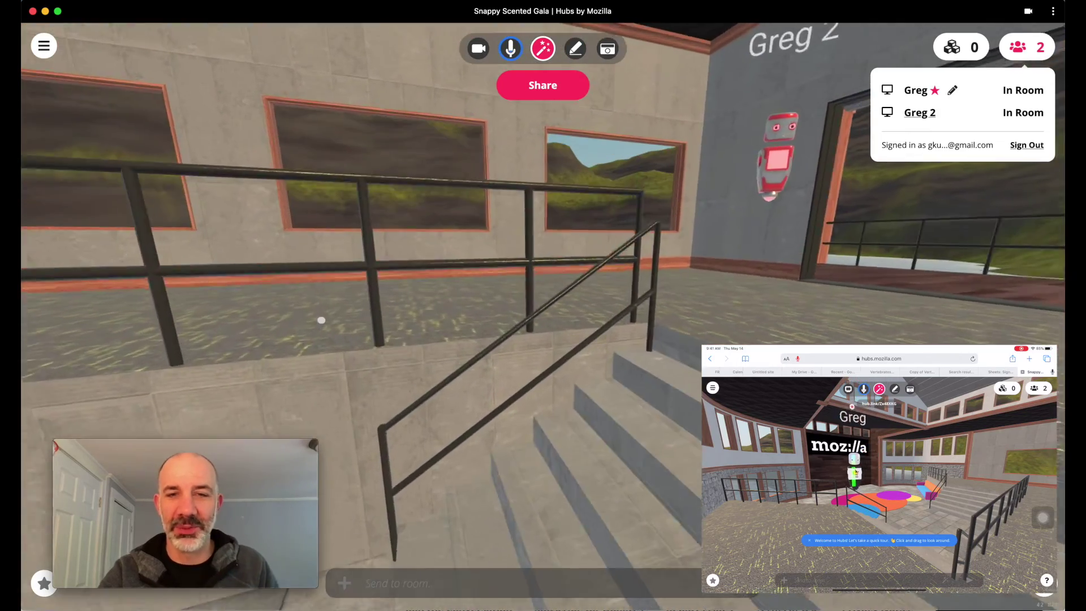
key(s)
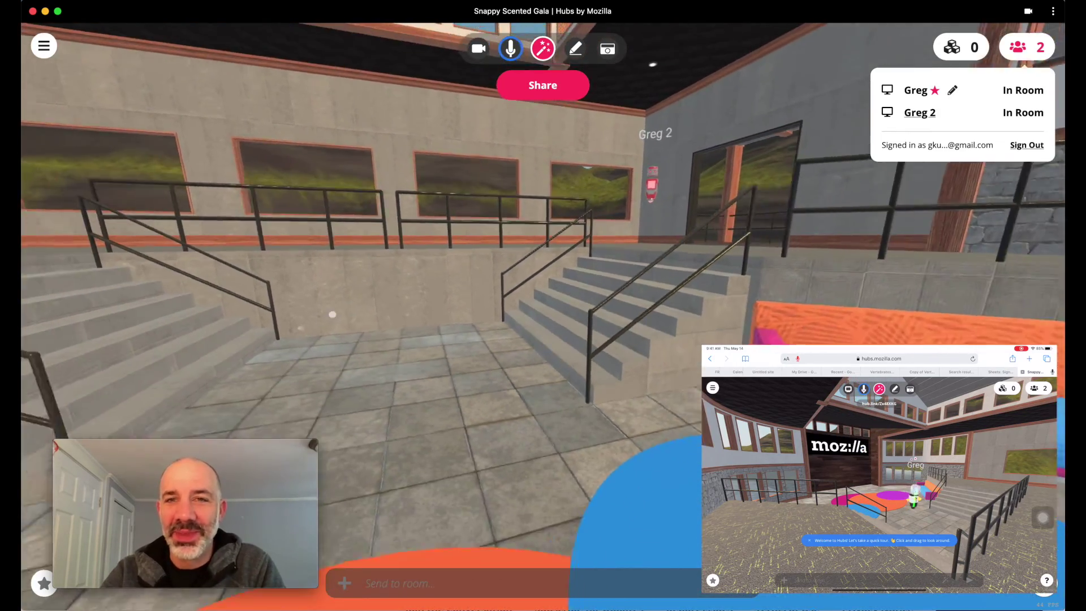
key(s)
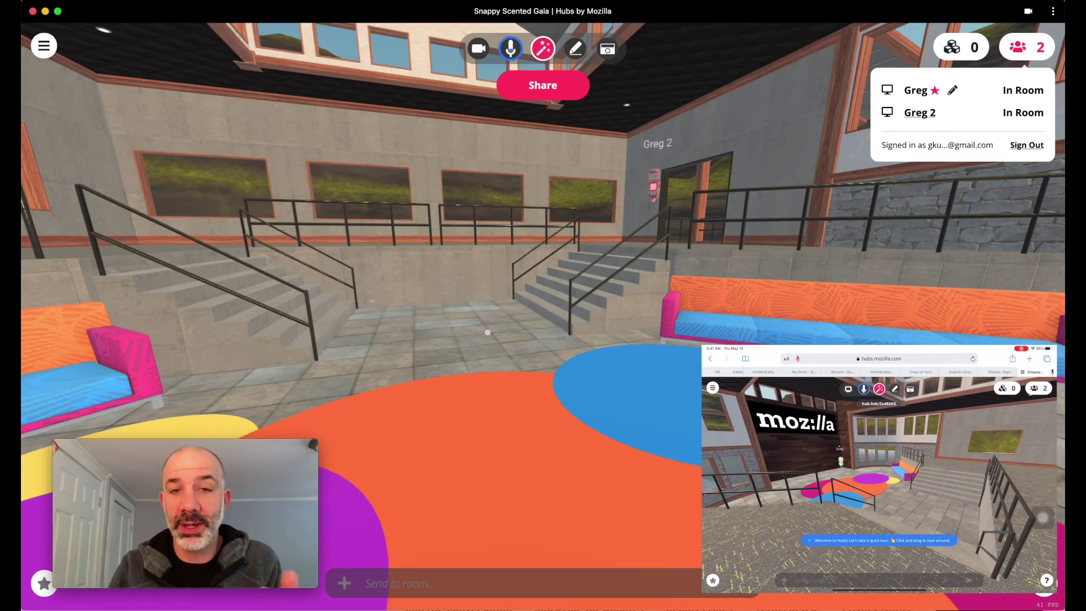
Step: Approach the wooden wall under the Mozilla sign and start streaming the webcam
drag(558, 405, 246, 408)
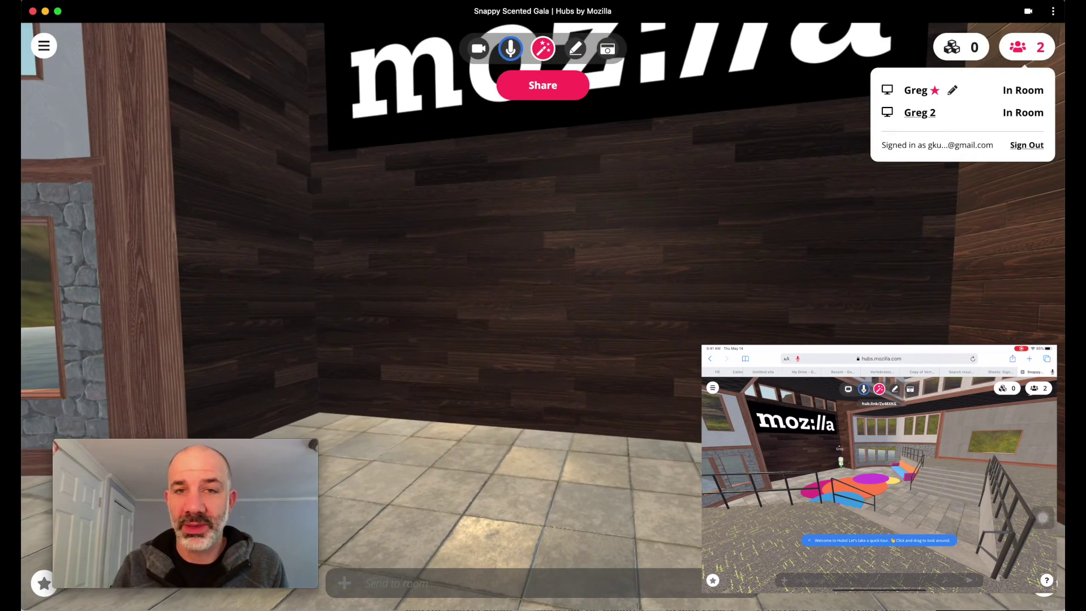
mouse_move(623, 383)
mouse_down()
mouse_move(638, 379)
mouse_move(642, 362)
mouse_move(633, 365)
mouse_up()
key(w)
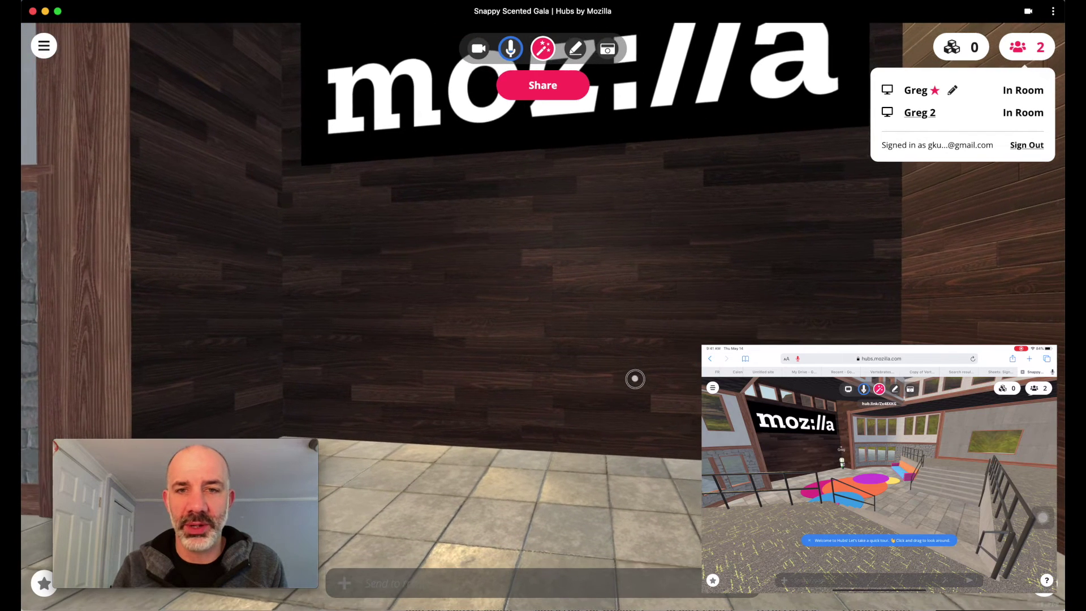
click(479, 48)
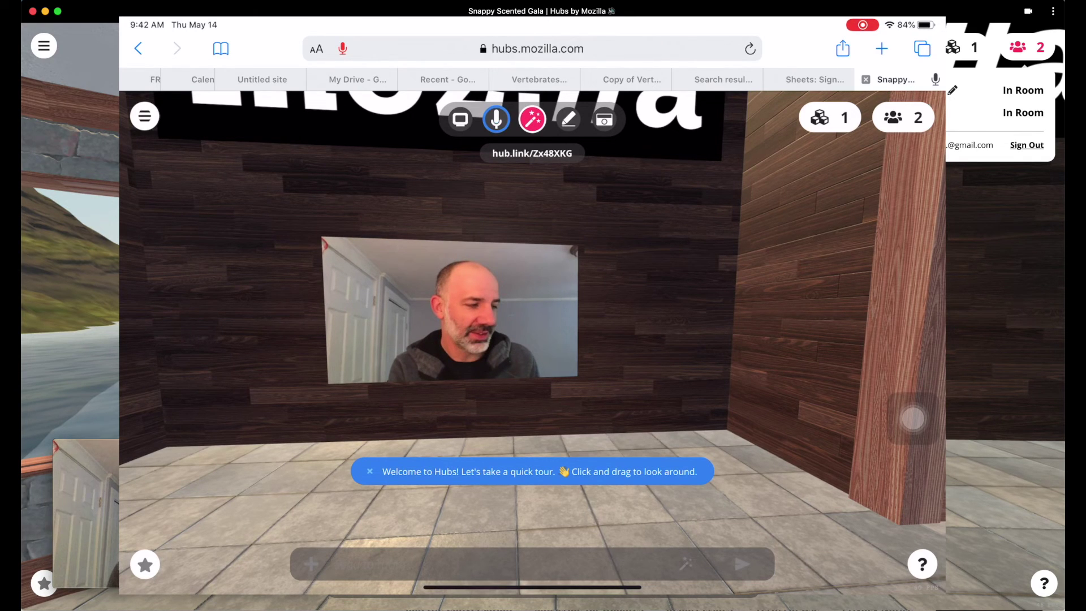
Step: Step back from the wall and bring up the second guest's moderation options
key(s)
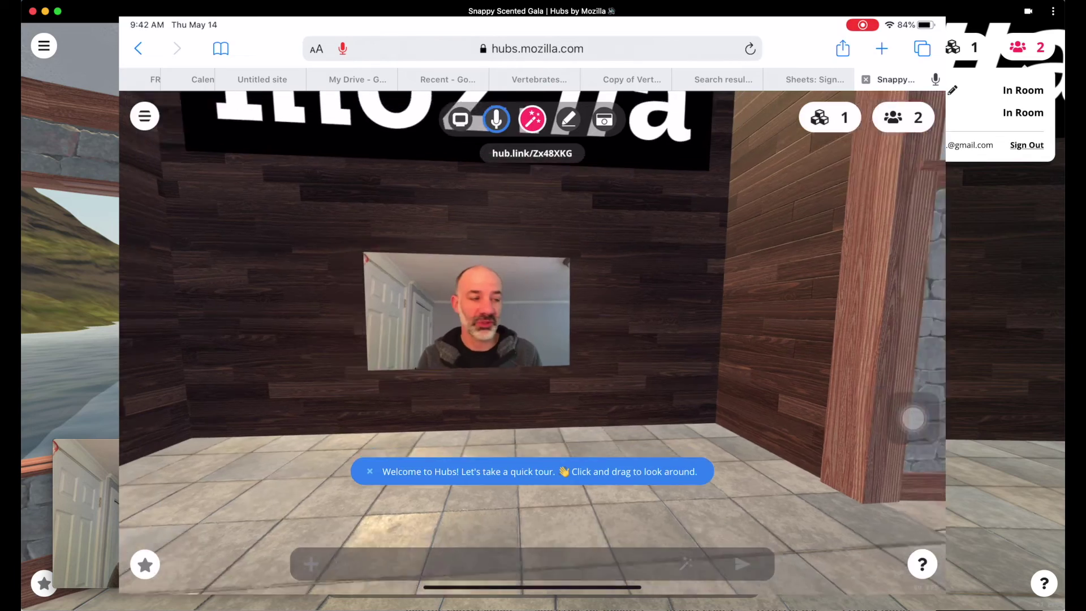
key(s)
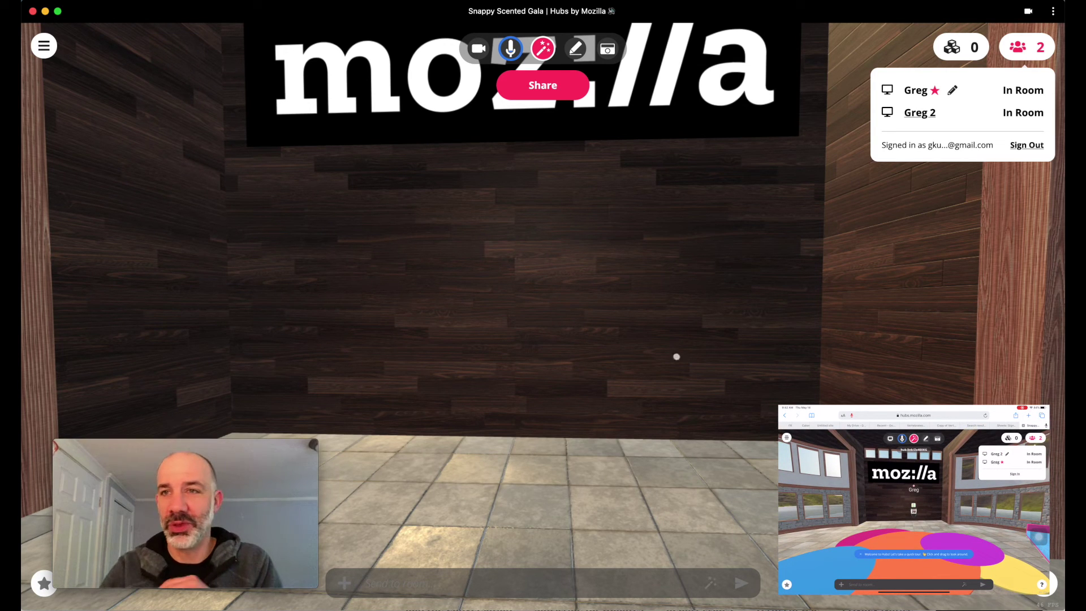
click(919, 113)
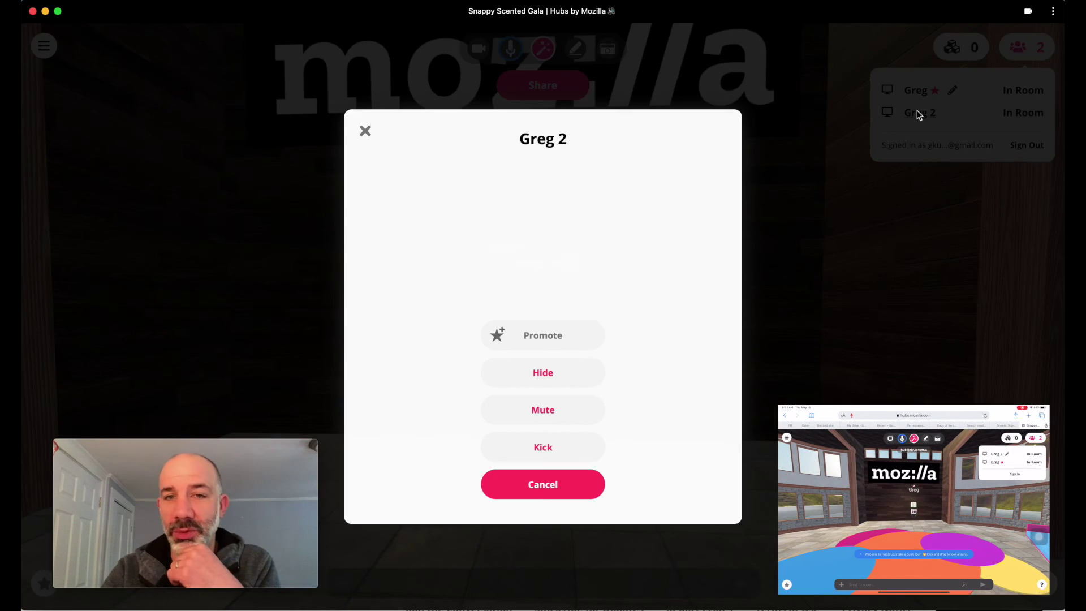
Step: Kick the second guest from their user options, then look back toward the couch and windows
click(366, 132)
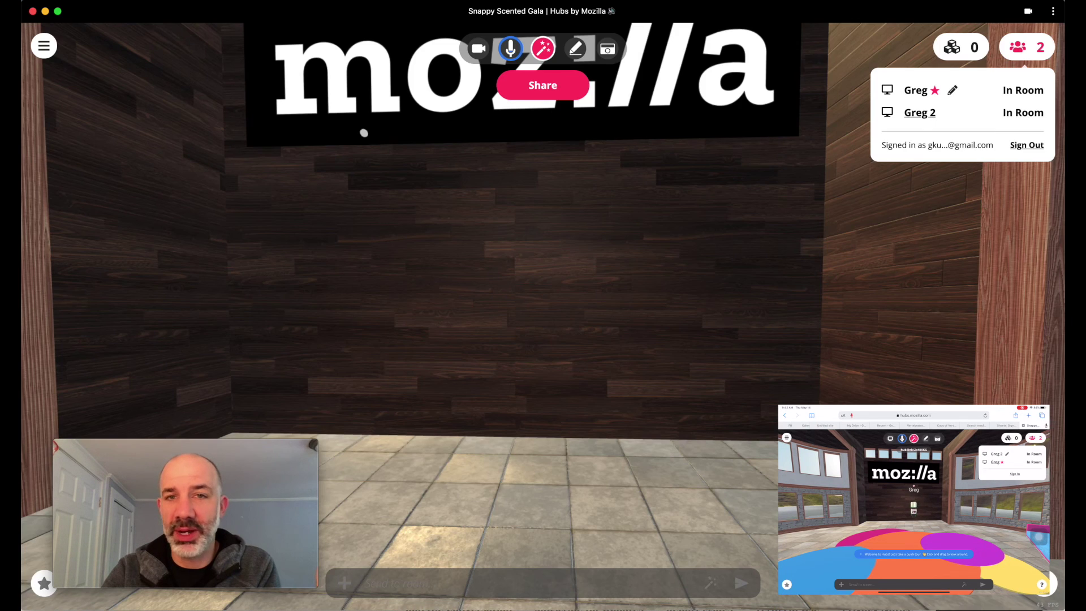
click(922, 115)
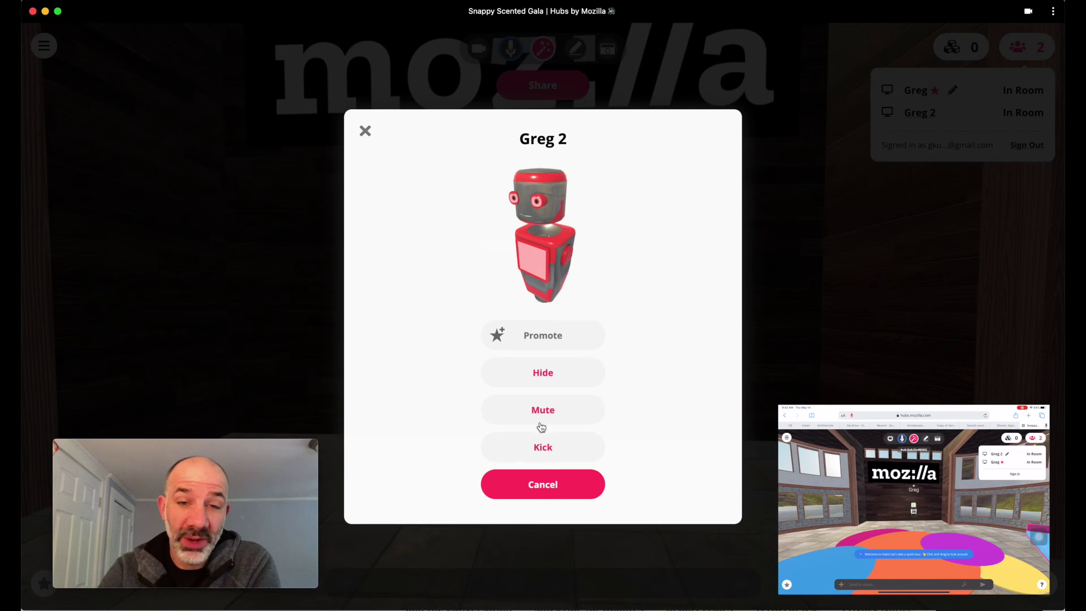
click(542, 448)
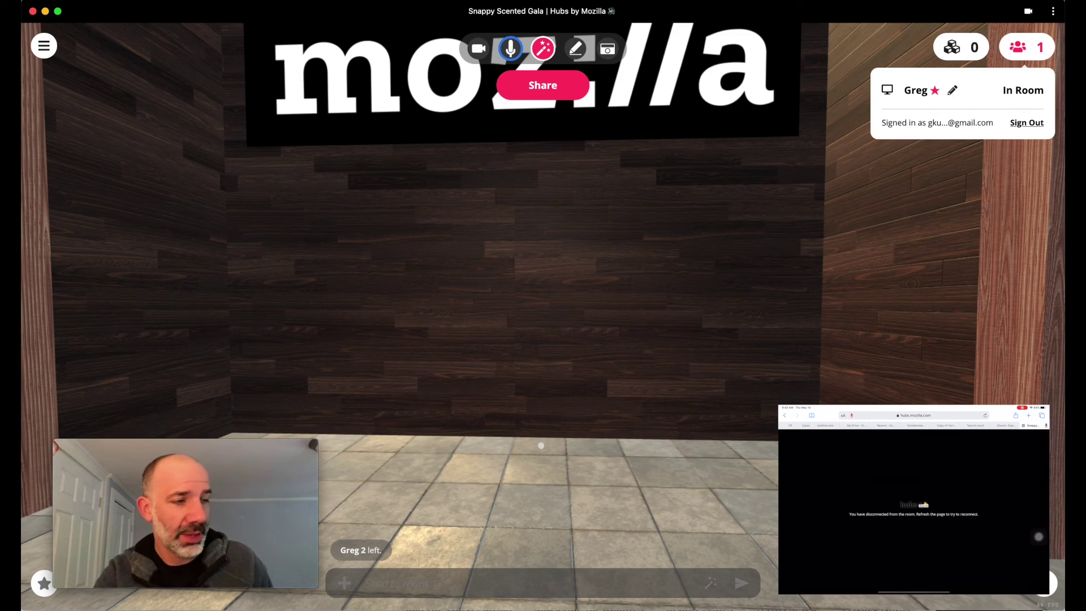
drag(519, 421, 1012, 446)
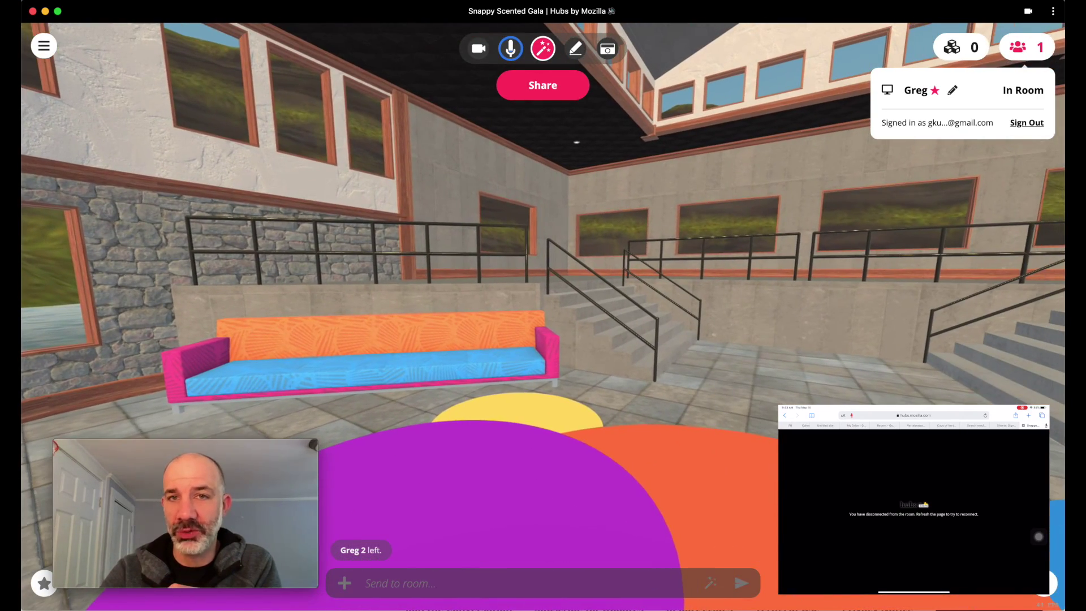